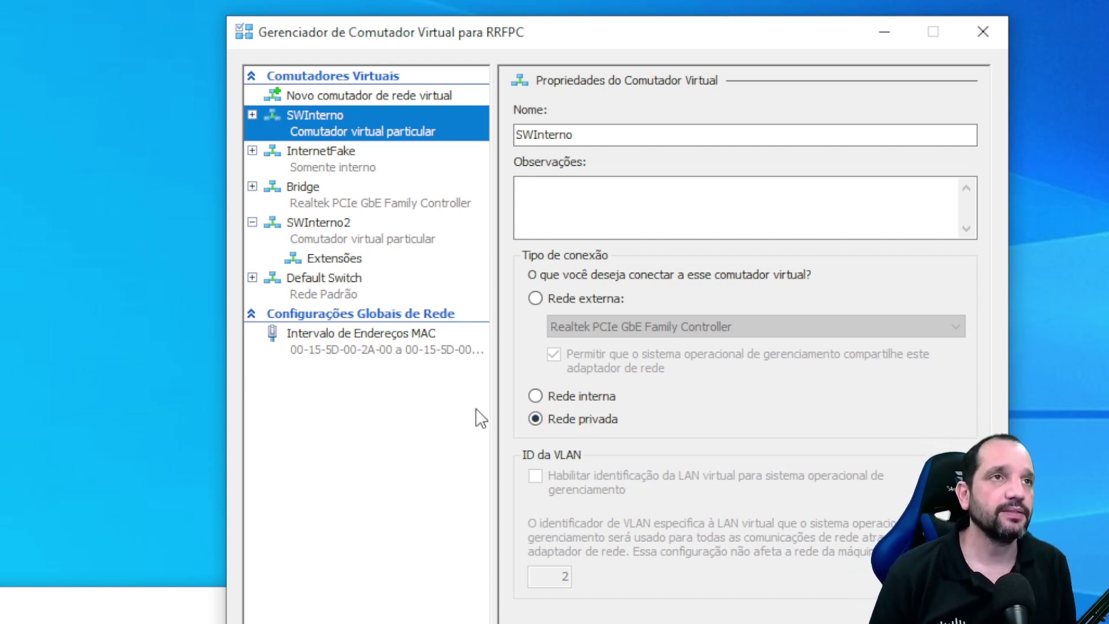
- Examine the connection types of the InternetFake, Bridge, SWInterno2 and Default Switch virtual switches on RRFPC
left_click(332, 172)
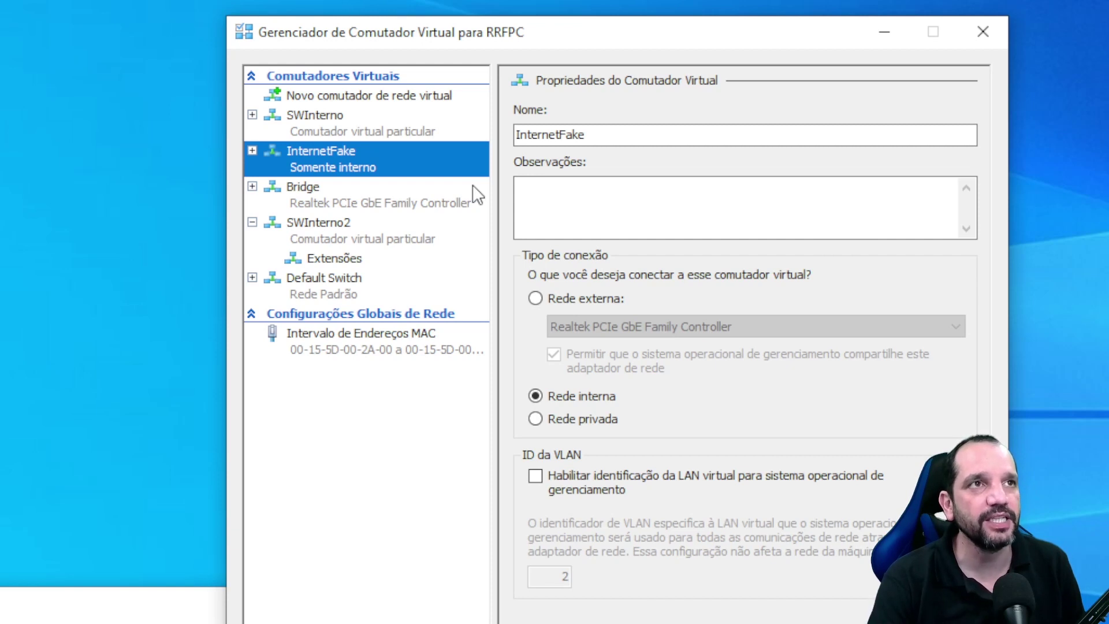
left_click(306, 209)
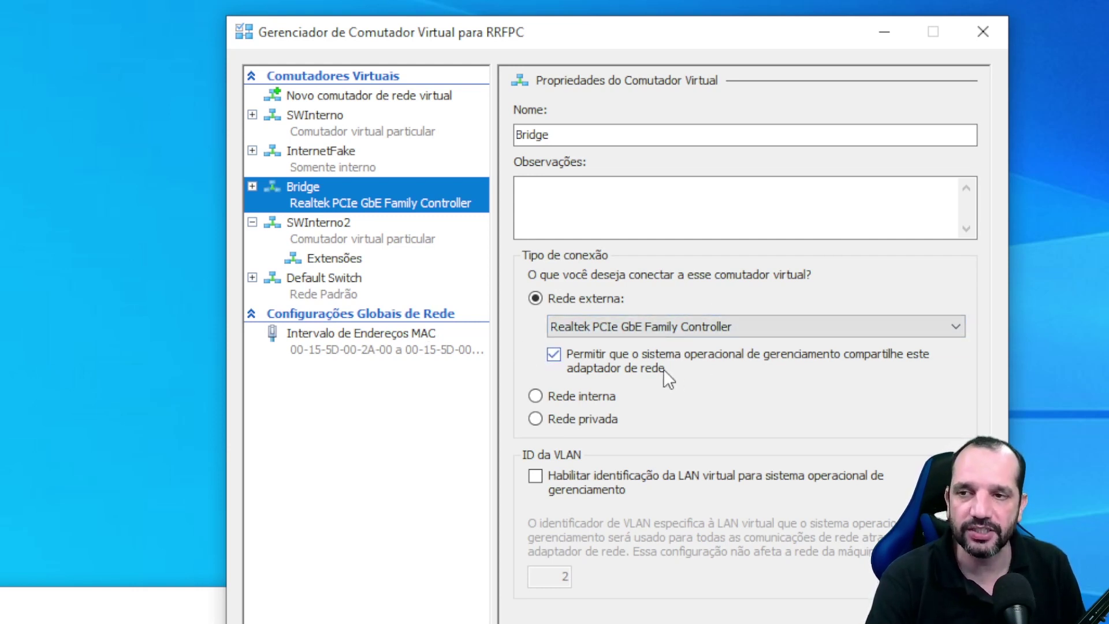
left_click(303, 239)
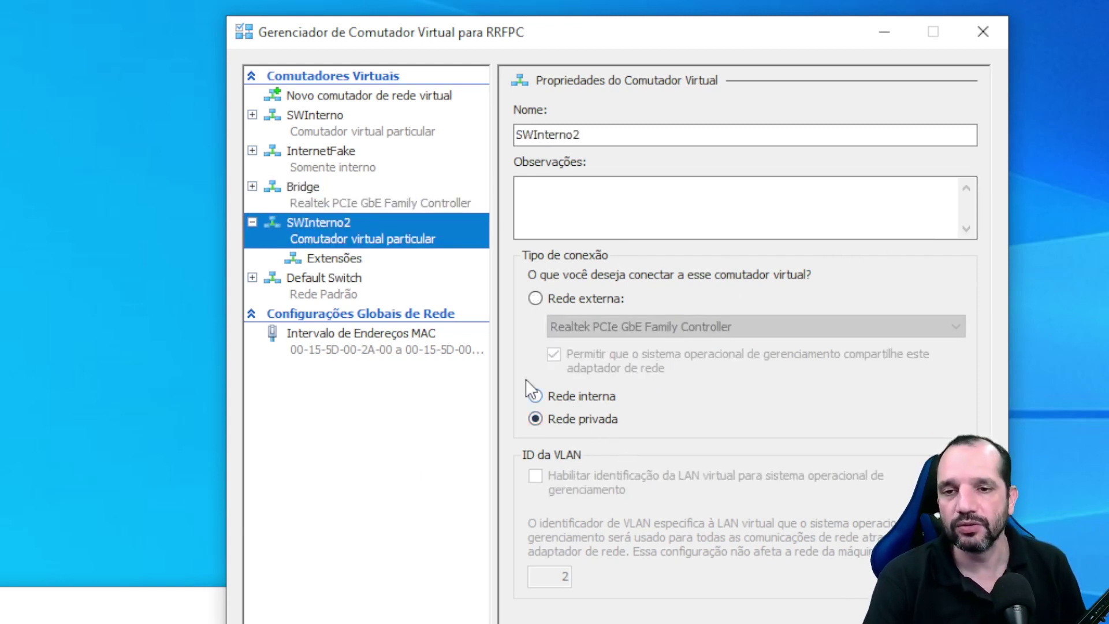
left_click(345, 288)
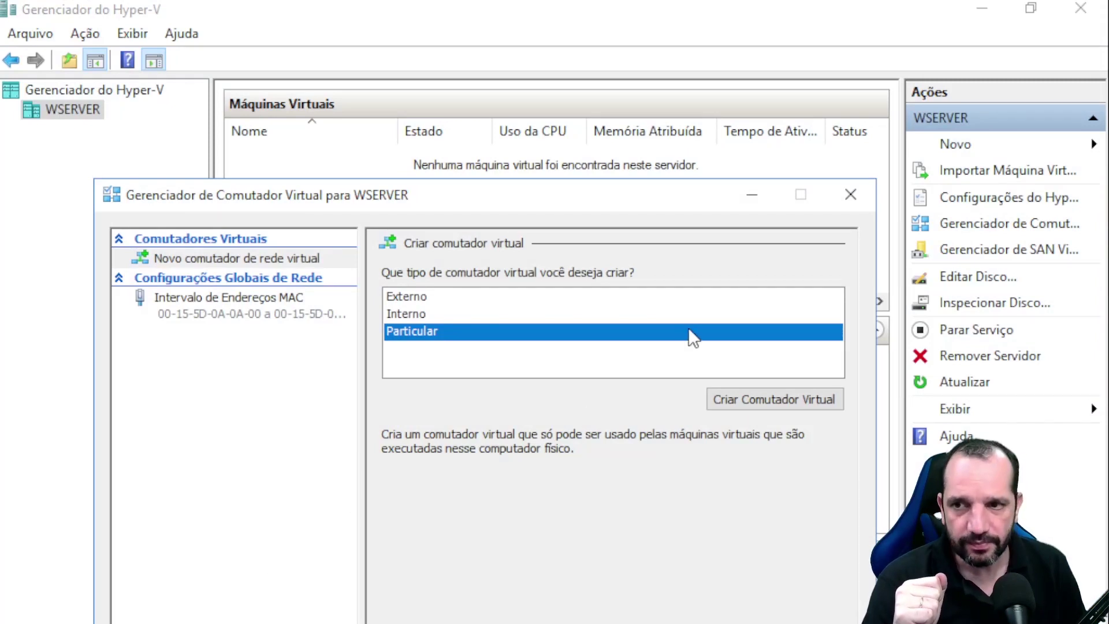
- Choose Externo as the type for a new virtual network switch on WSERVER
left_click_drag(550, 203, 584, 78)
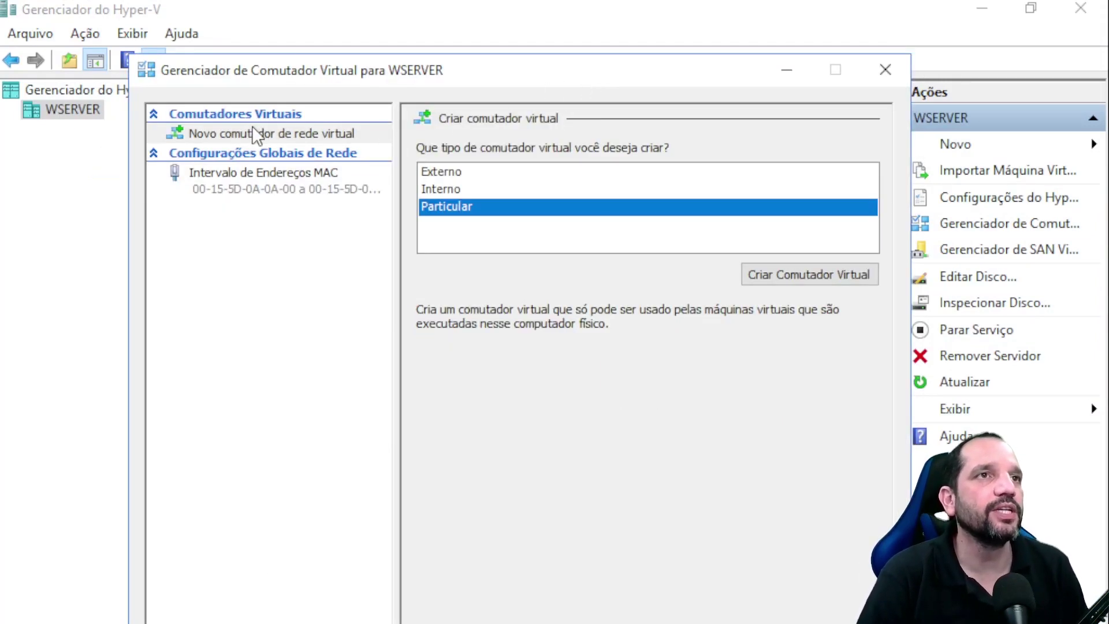
left_click(339, 132)
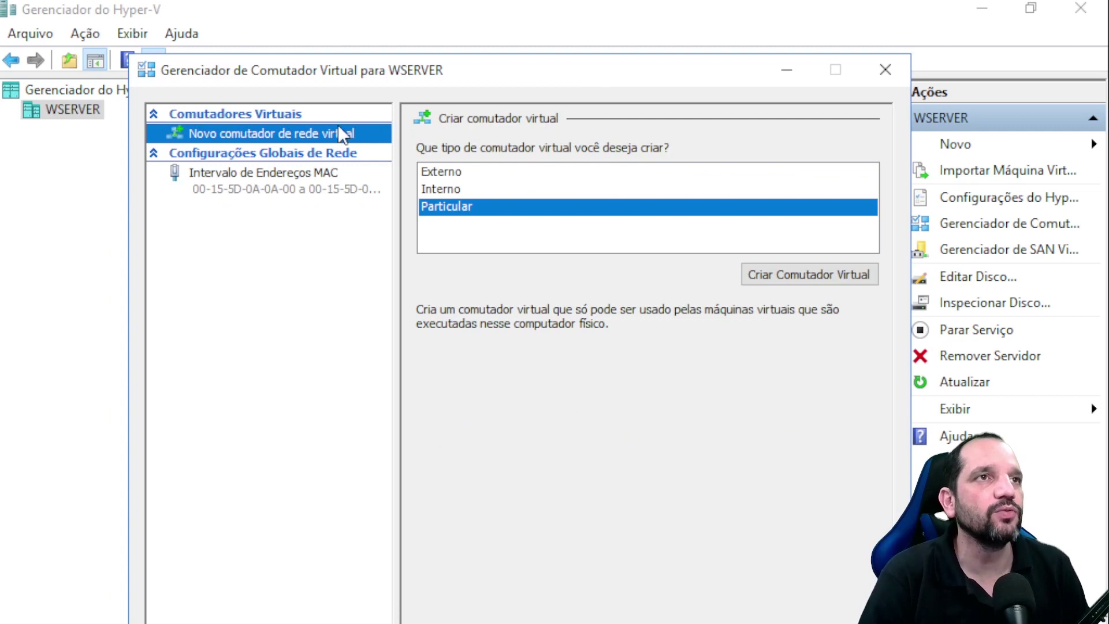
left_click(456, 173)
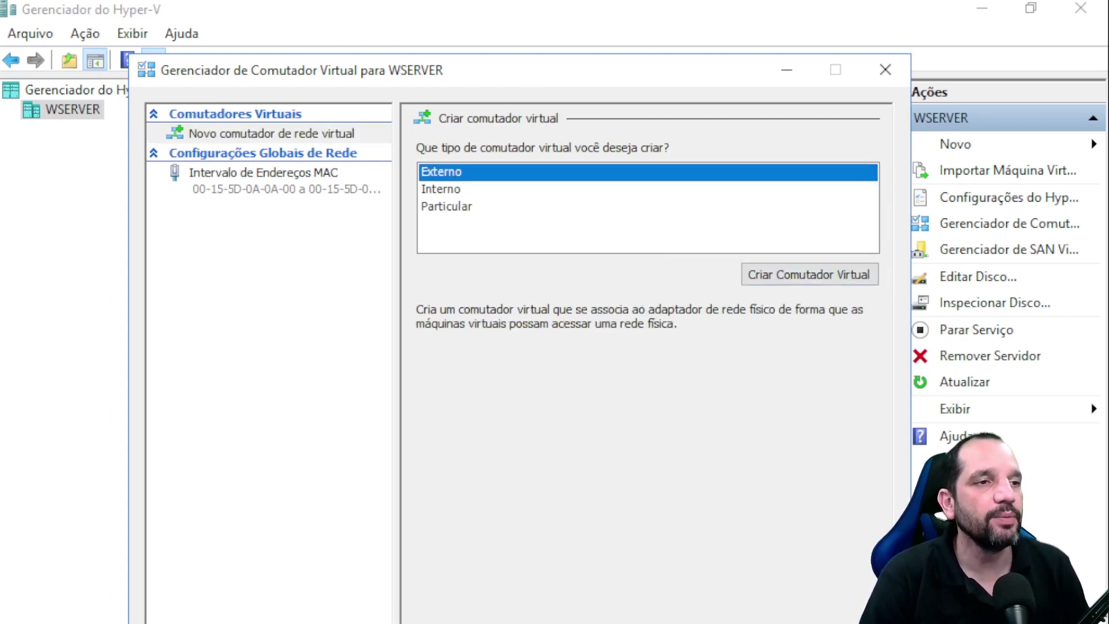
- Open the network connections through ncpa.cpl, check the server's Ethernet adapter, and minimize the connections window
key("super")
key("Escape")
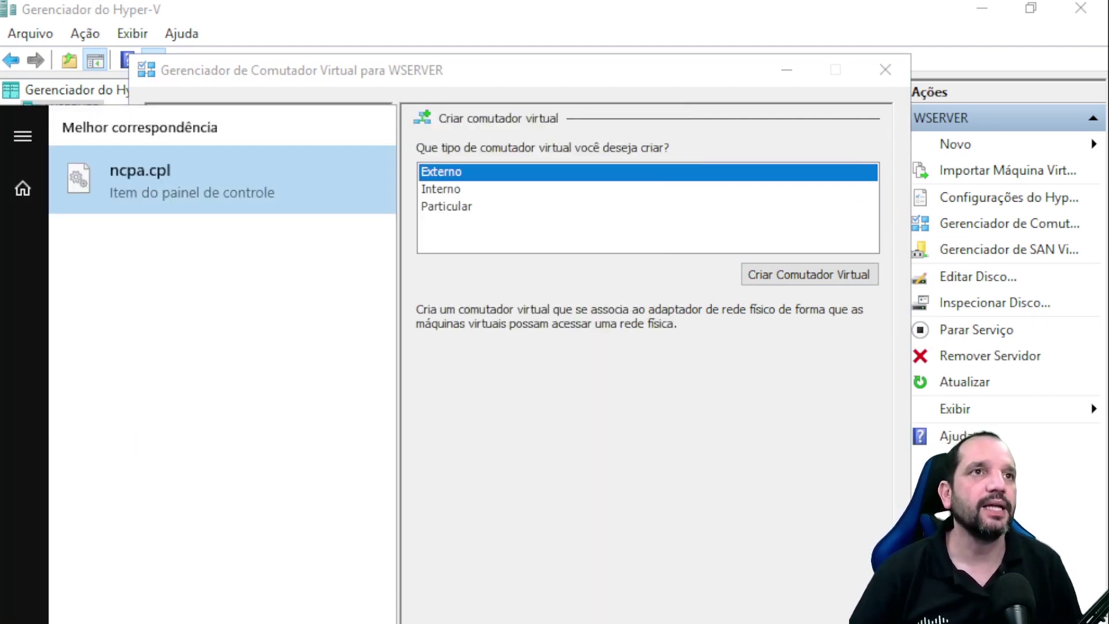
left_click(151, 192)
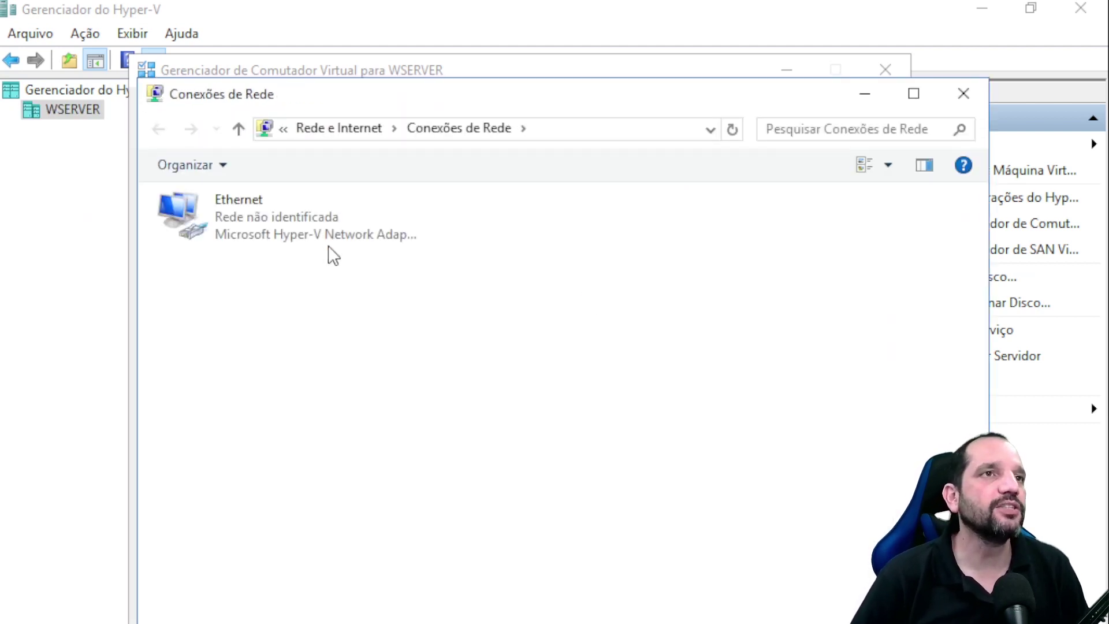
left_click(300, 228)
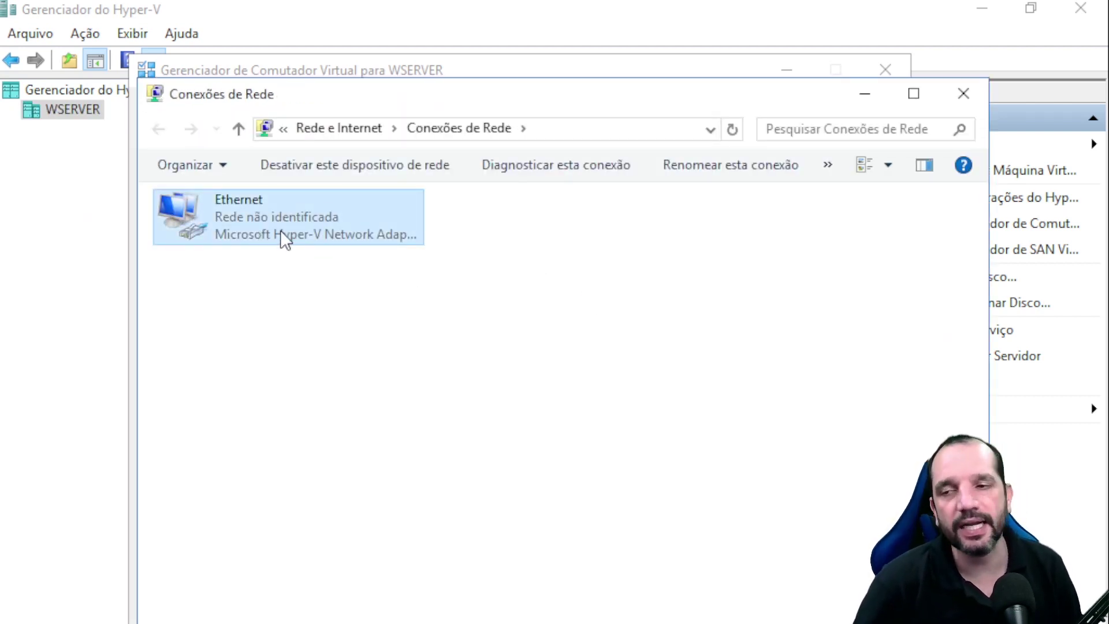
left_click(866, 99)
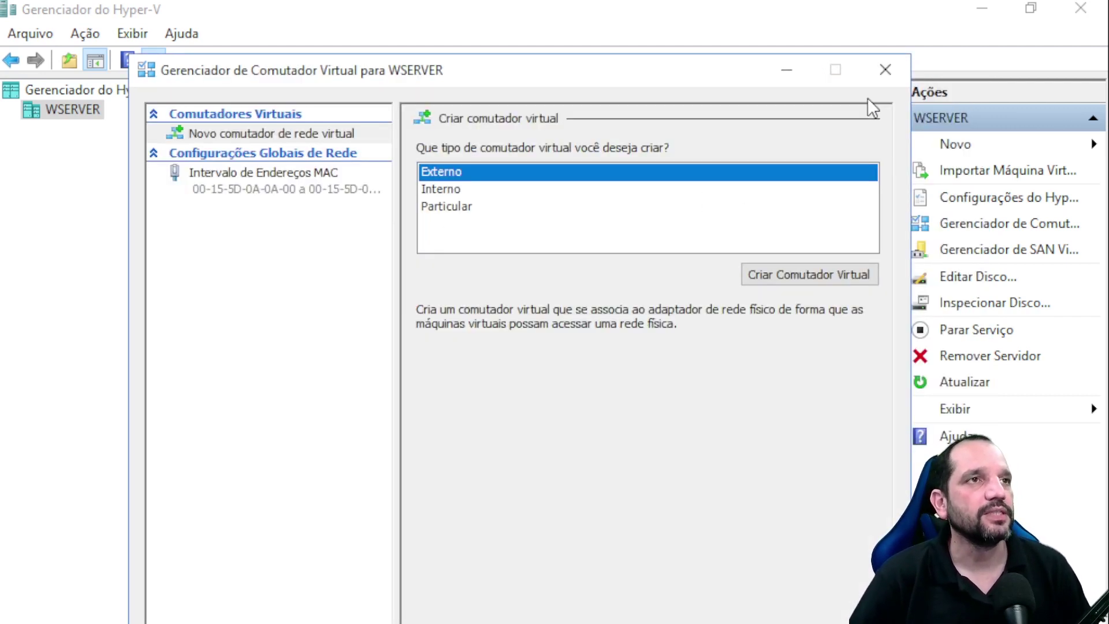
- Create the external virtual switch and name it externoglobal
left_click(753, 276)
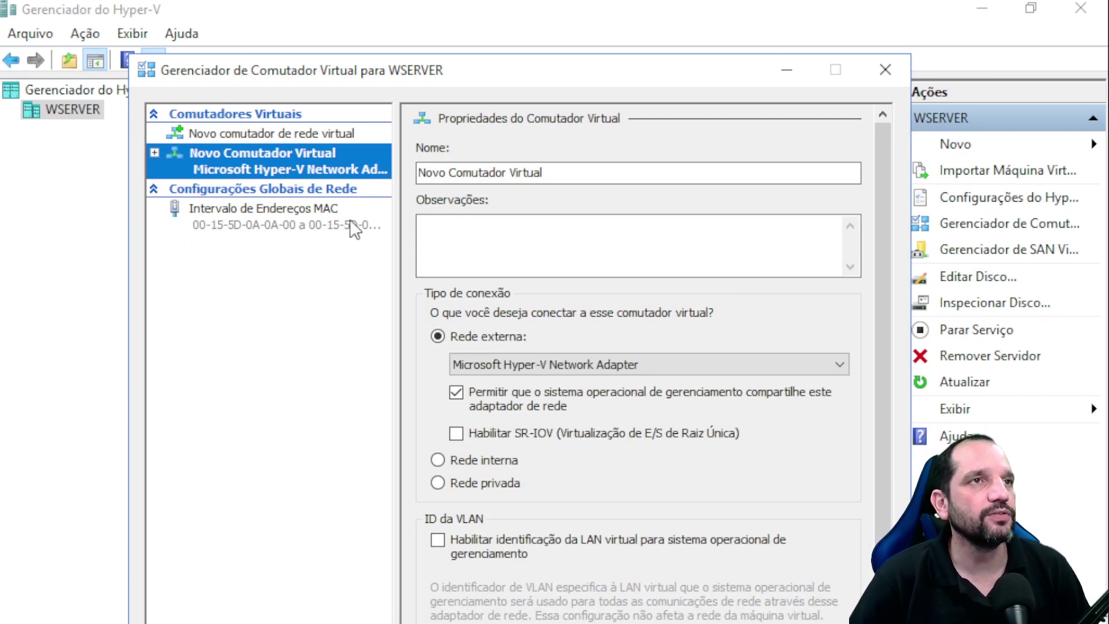
key("Tab")
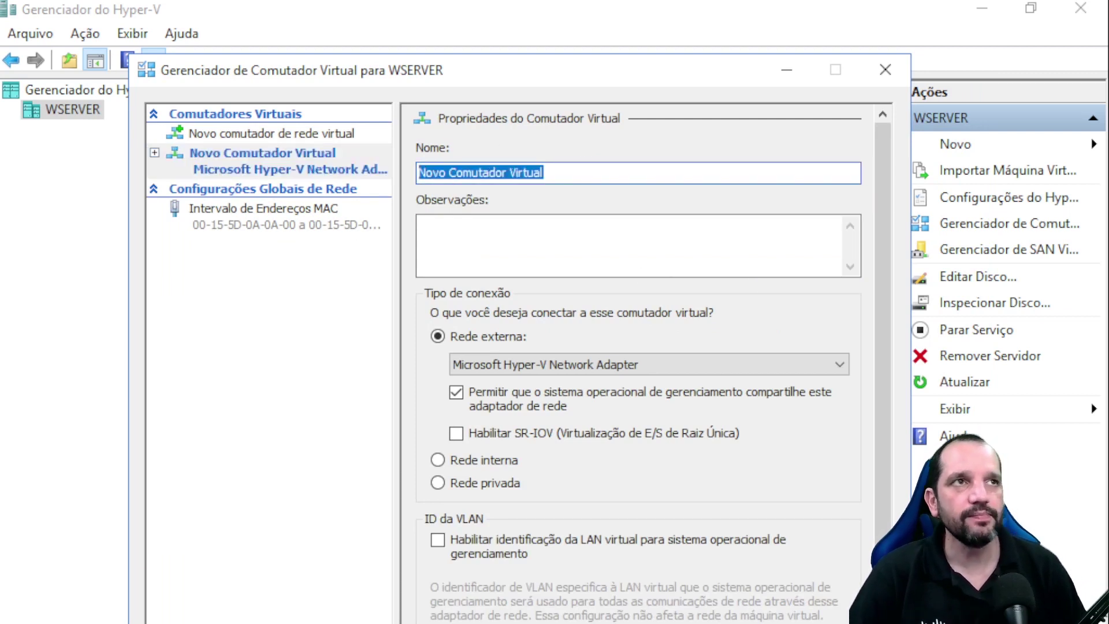
type("Externop")
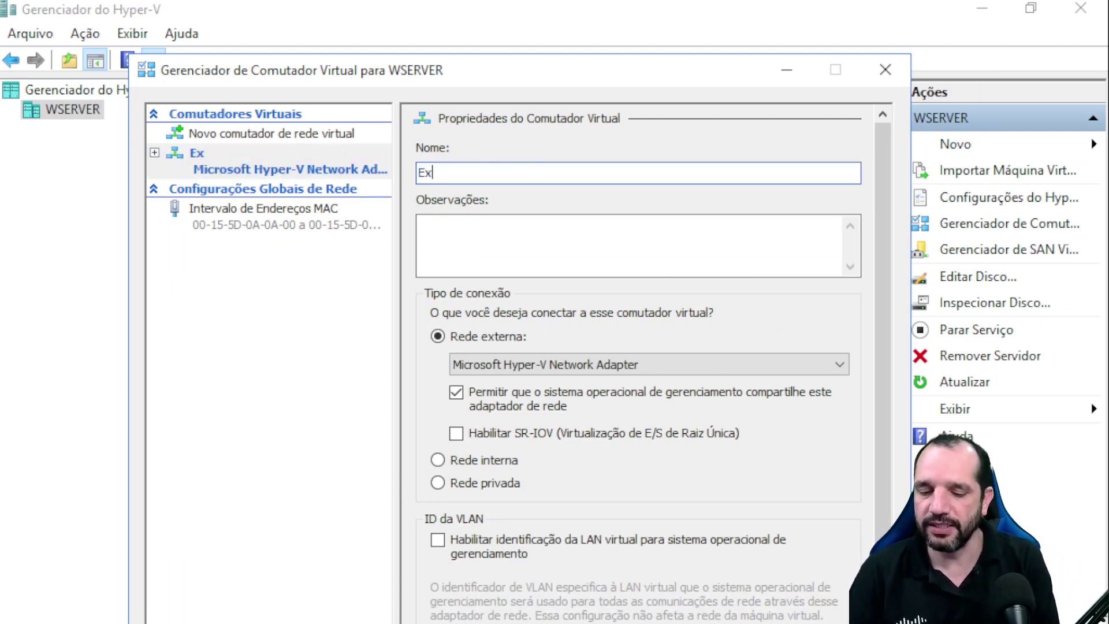
key("BackSpace")
key("BackSpace")
key("BackSpace")
key("BackSpace")
key("BackSpace")
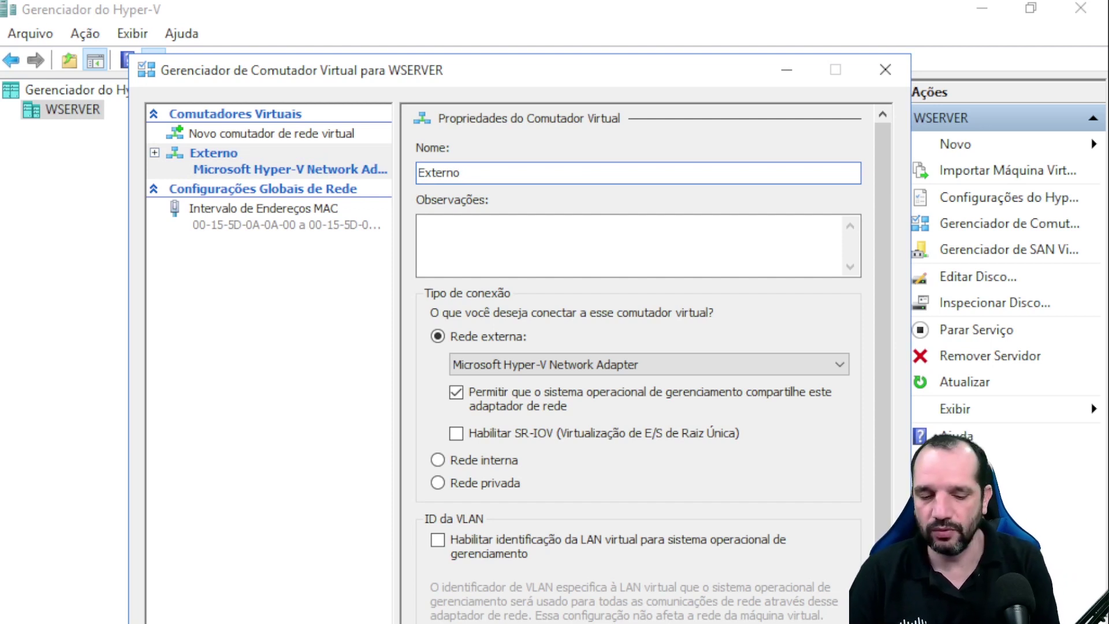
key("BackSpace")
key("BackSpace")
key("BackSpace")
type("exto")
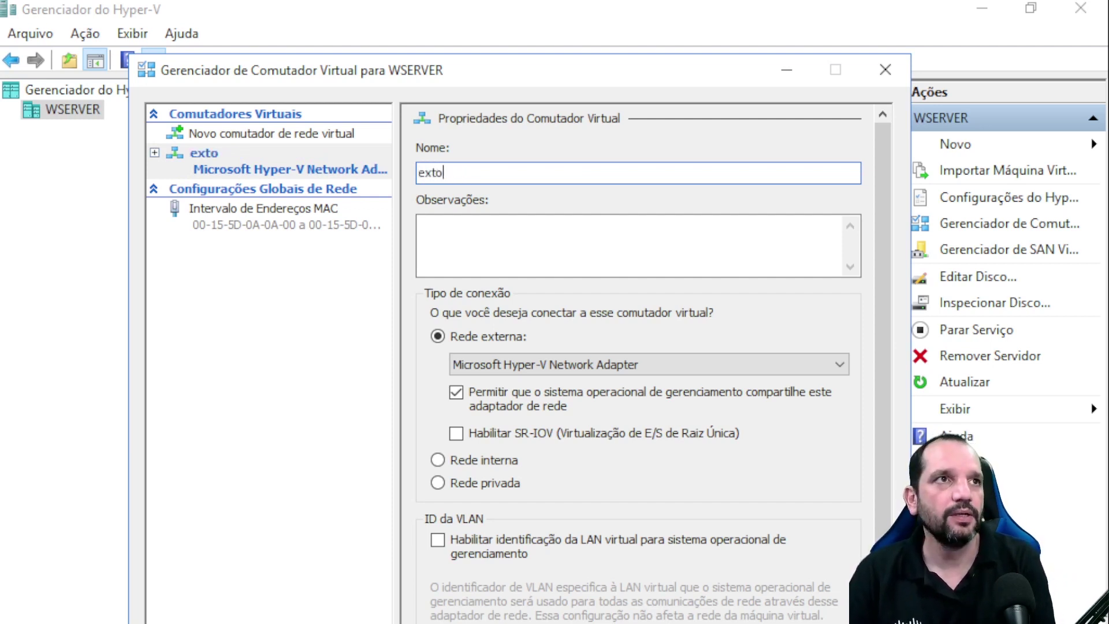
key("BackSpace")
type("erno")
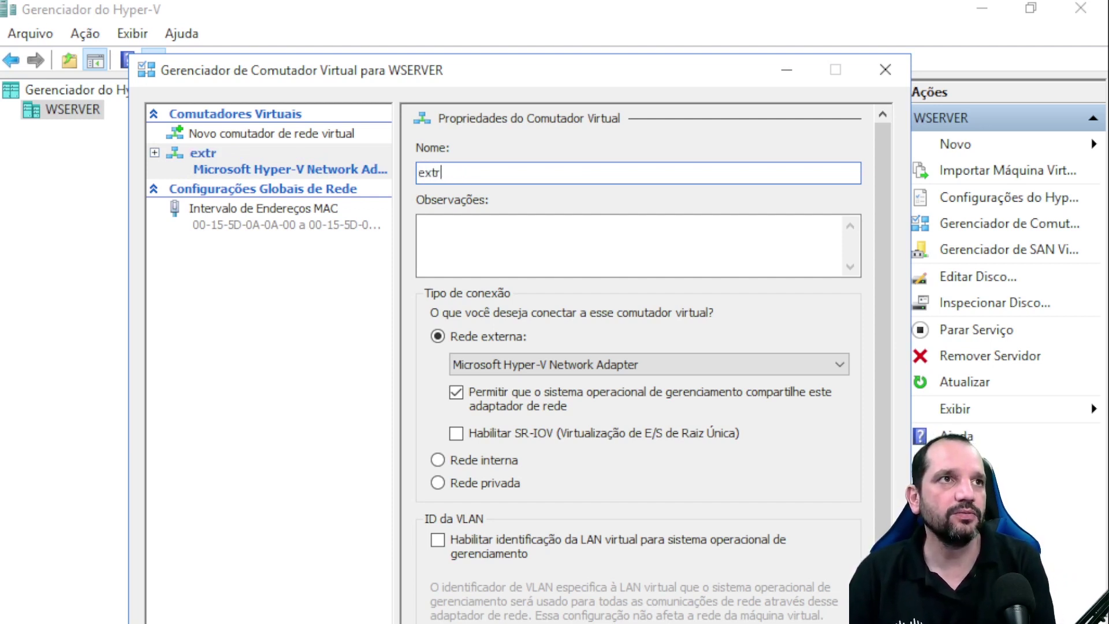
type("g")
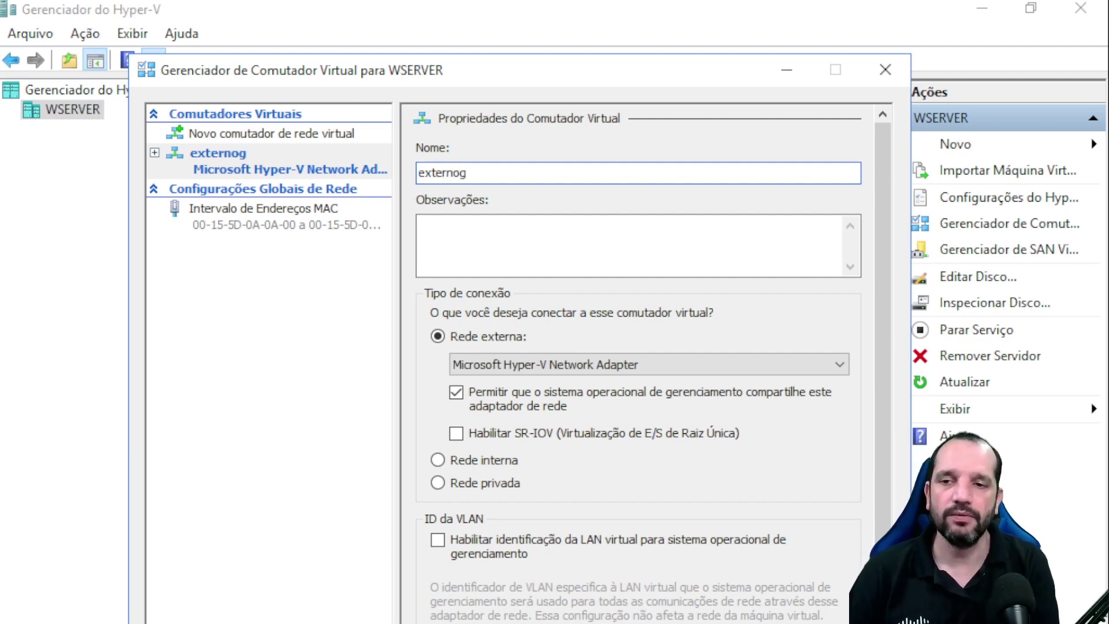
type("lobal")
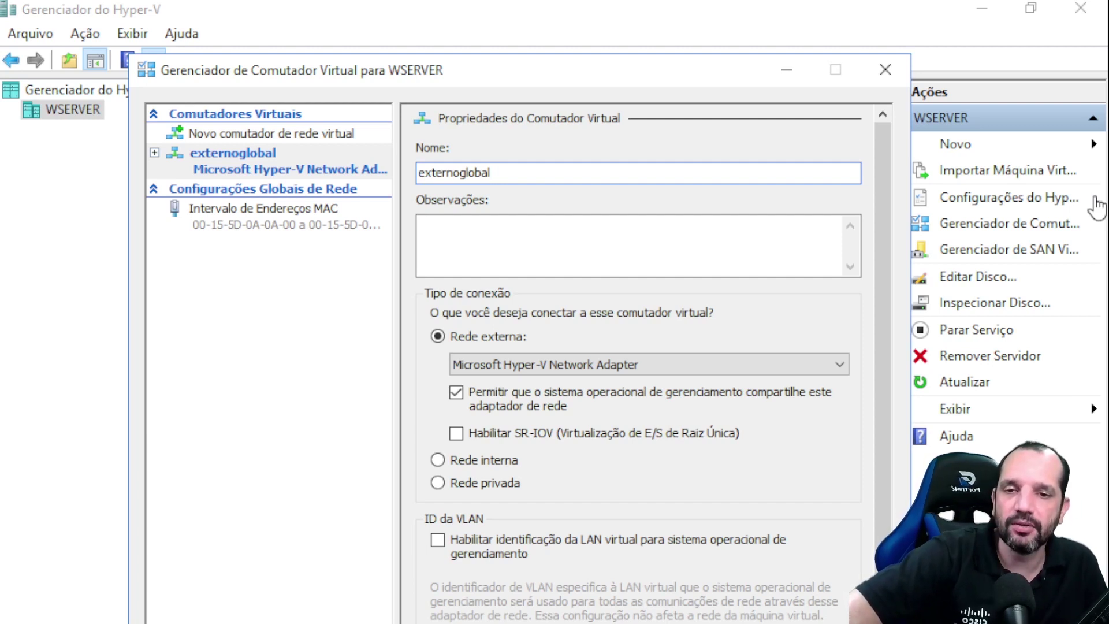
- Check the adapter choices for the external network and try enabling VLAN identification for the management operating system
left_click(473, 369)
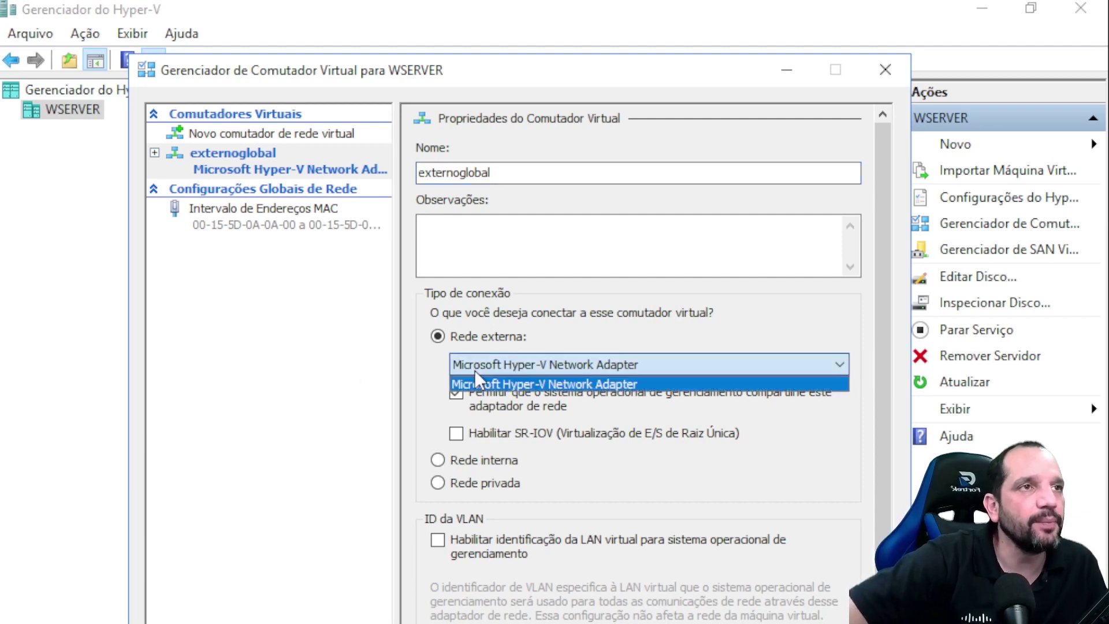
left_click(526, 364)
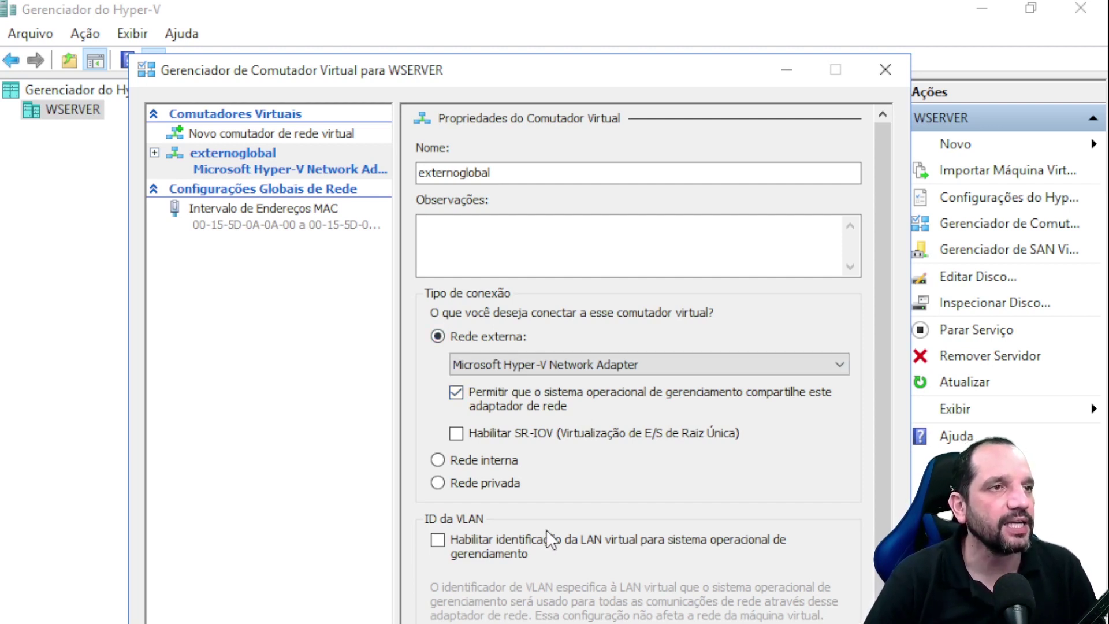
left_click(434, 538)
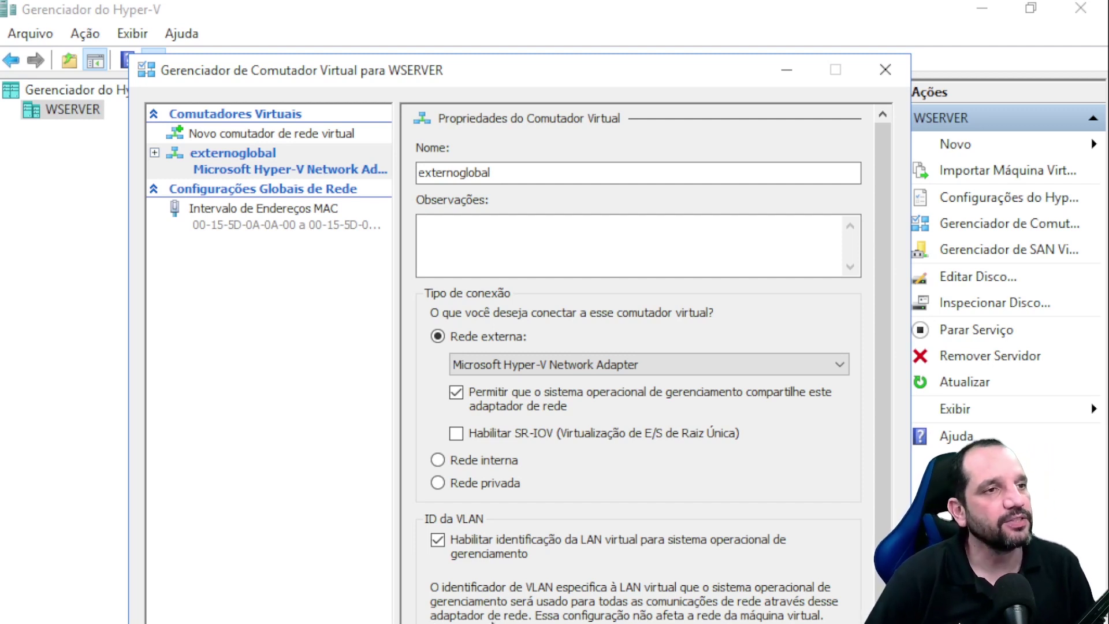
left_click(436, 538)
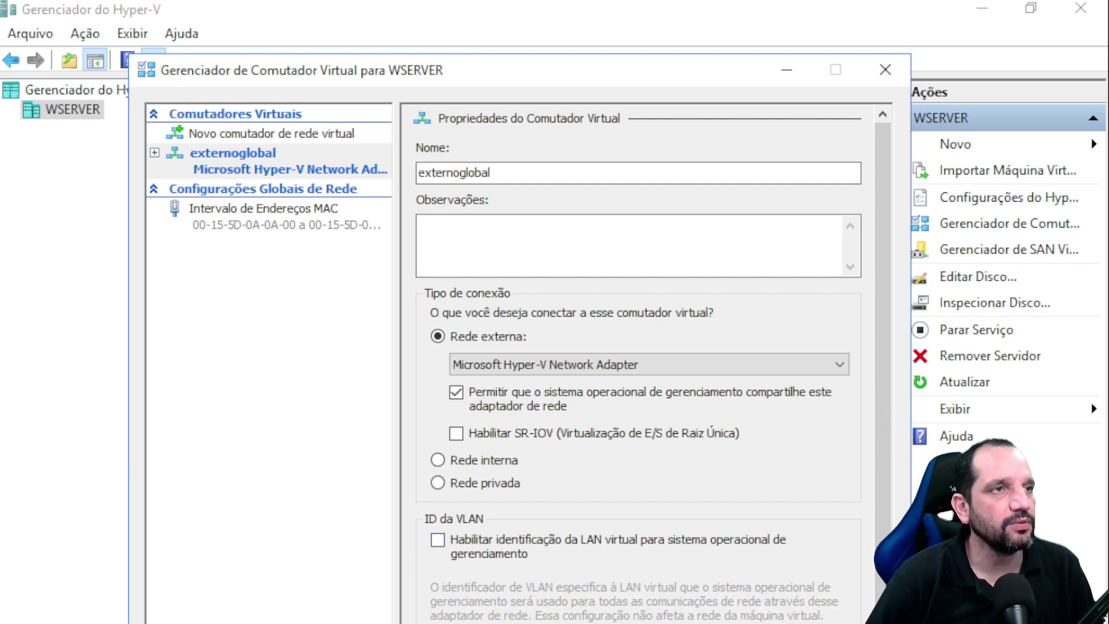
- Apply the externoglobal switch settings and accept the possible interruption of network connectivity
key("Return")
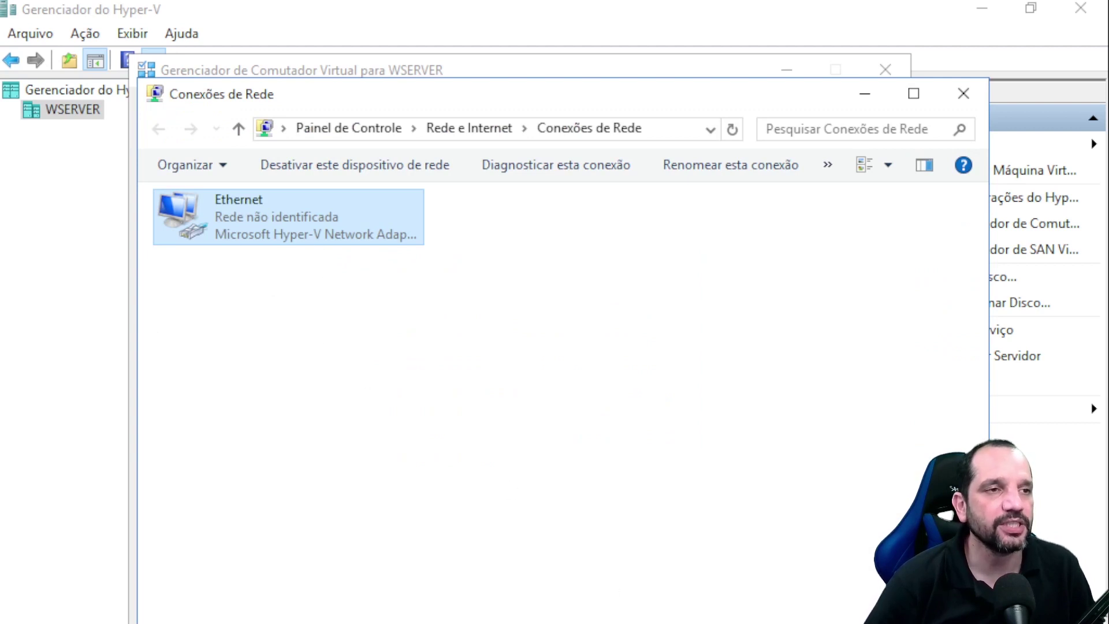
key("alt+Tab")
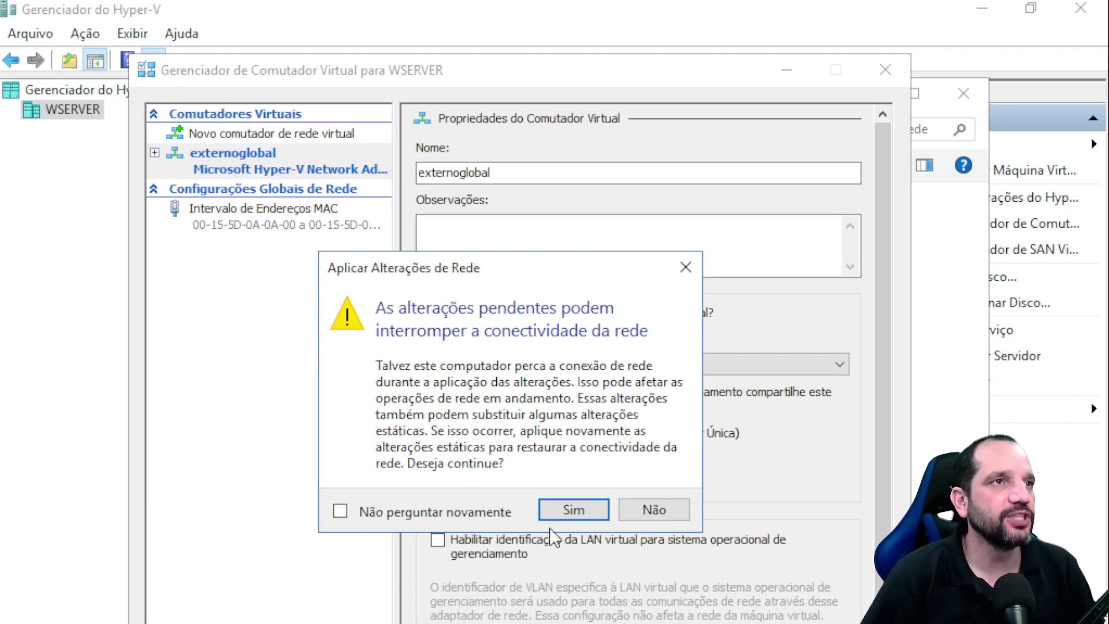
left_click(559, 510)
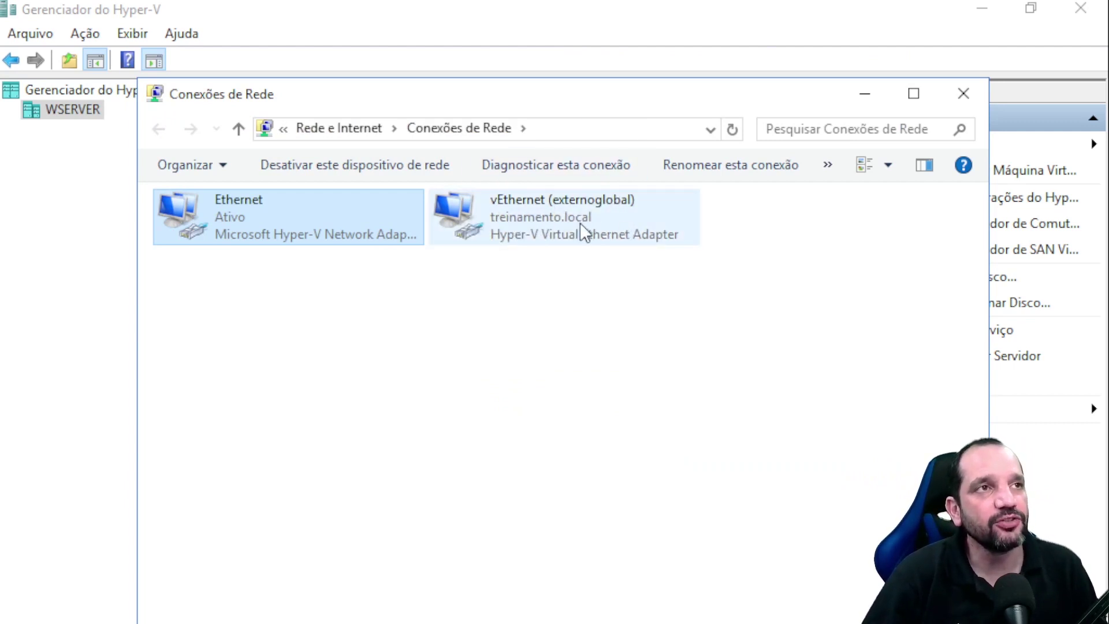
- View the connection details of the vEthernet (externoglobal) adapter, then close its details and status windows
right_click(567, 202)
left_click(595, 240)
left_click(450, 389)
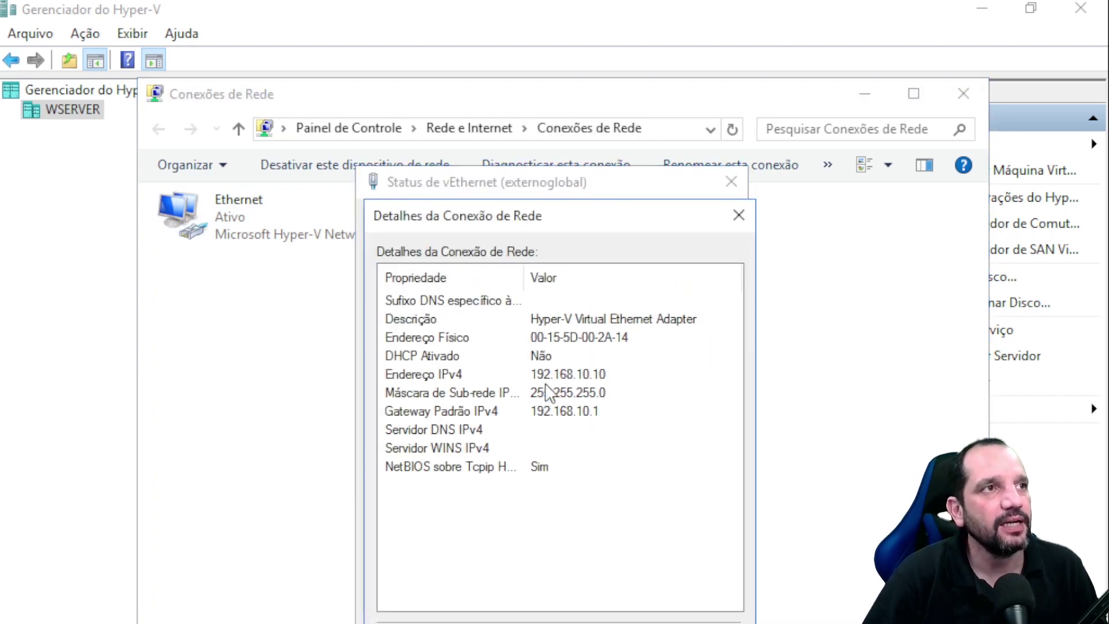
key("Escape")
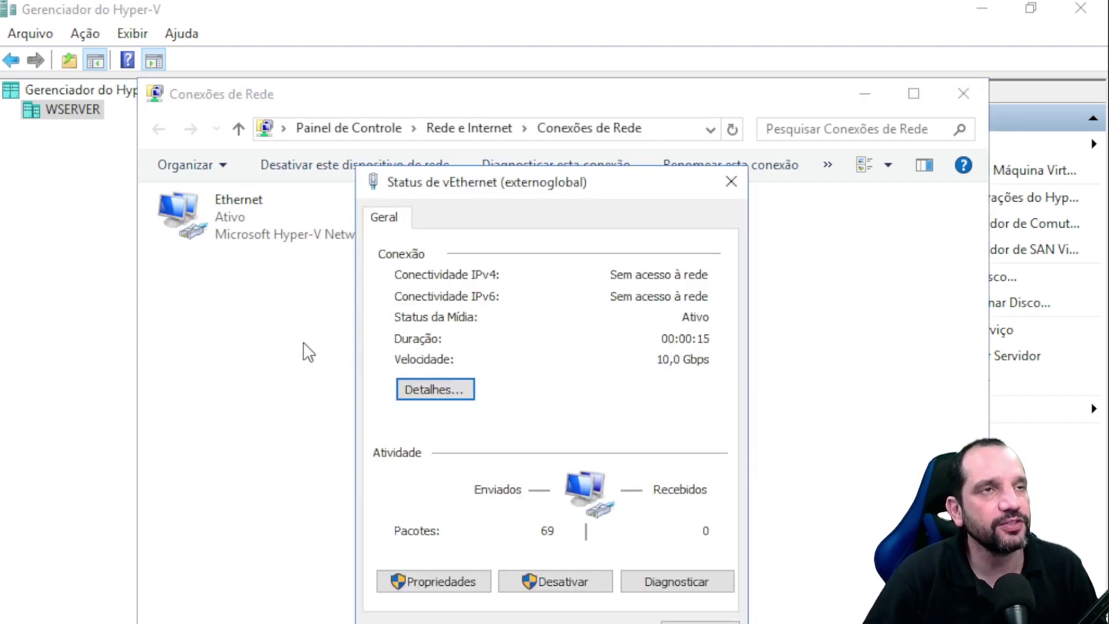
key("Escape")
- View the connection details of the Ethernet adapter, then close its details and status windows
right_click(221, 229)
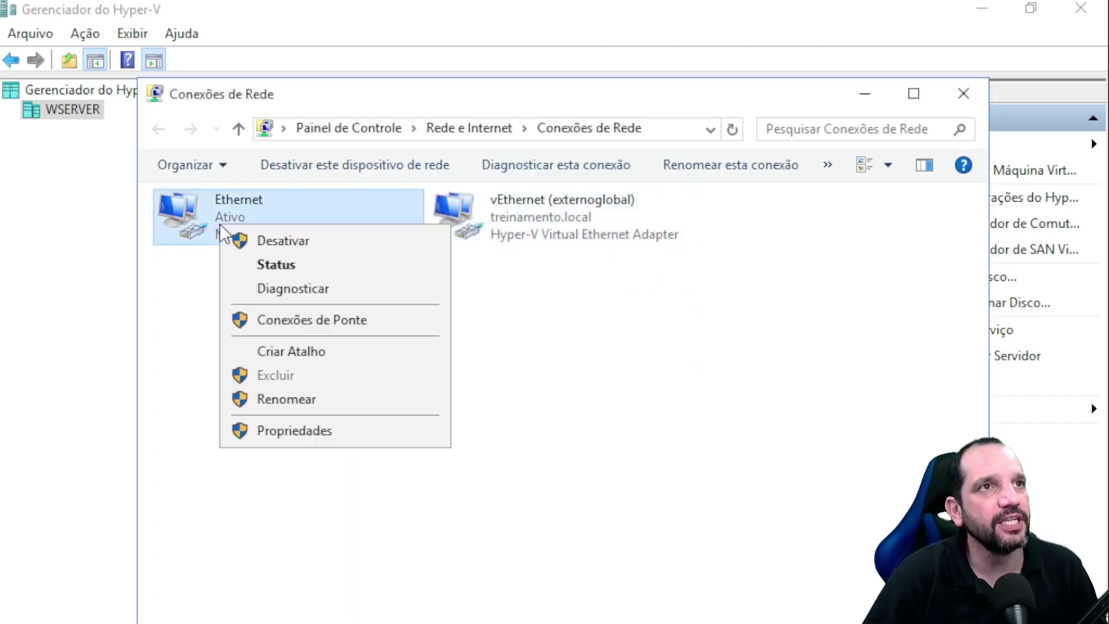
left_click(261, 275)
left_click(461, 389)
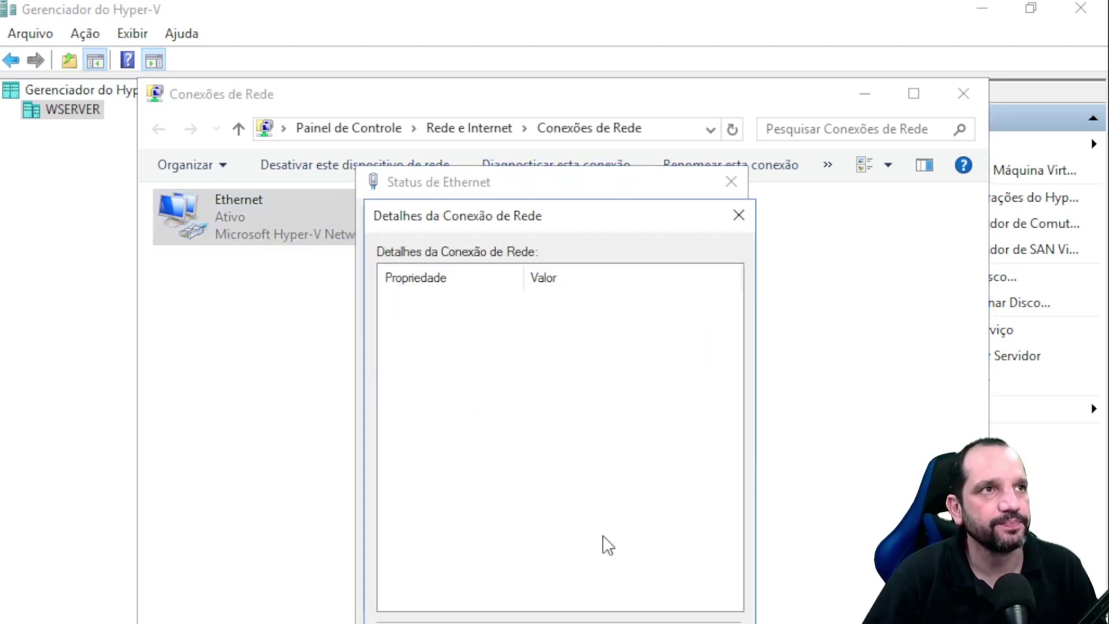
key("Escape")
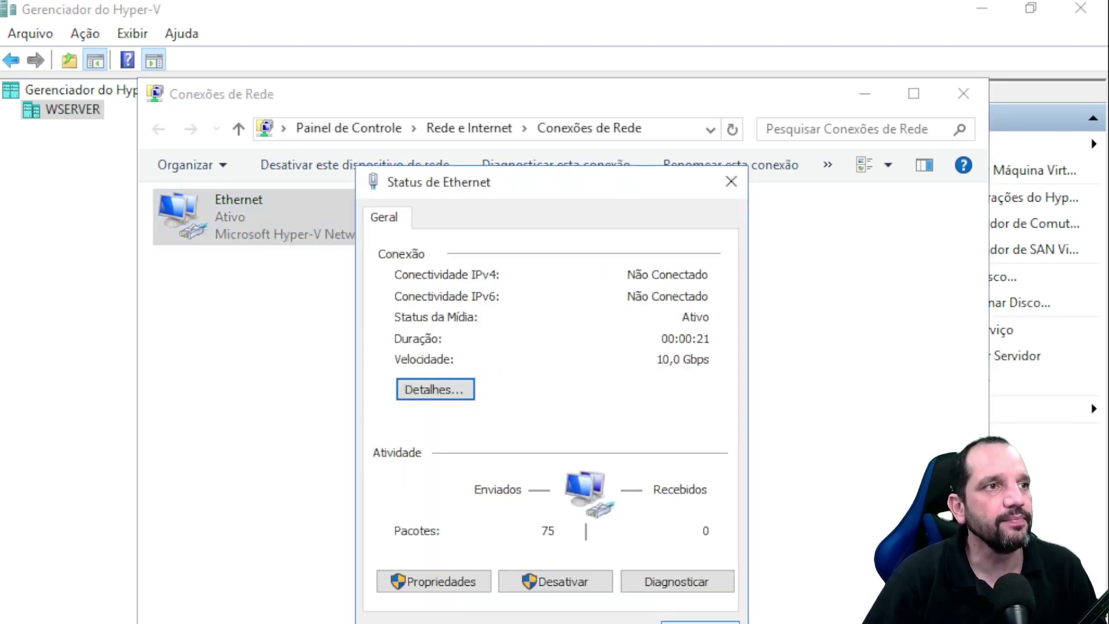
key("Escape")
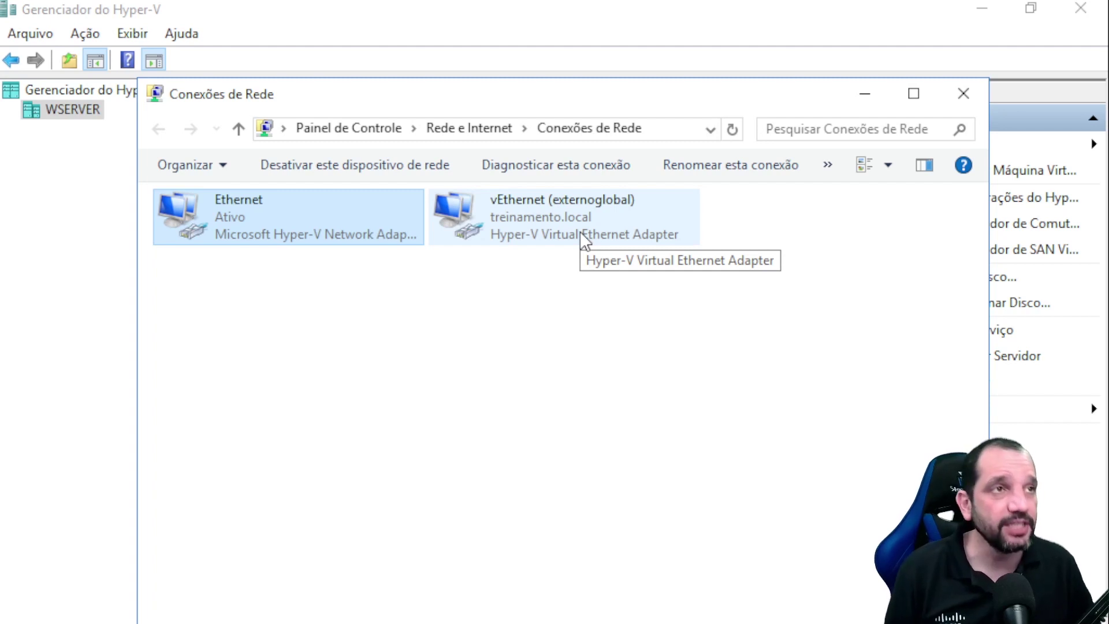
left_click(494, 231)
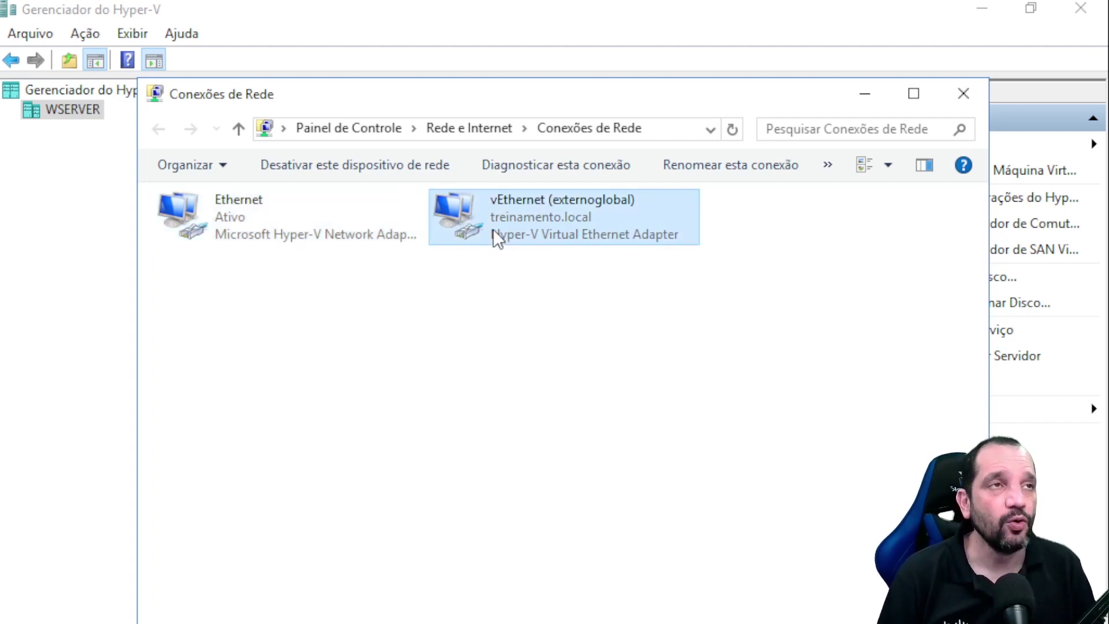
right_click(494, 229)
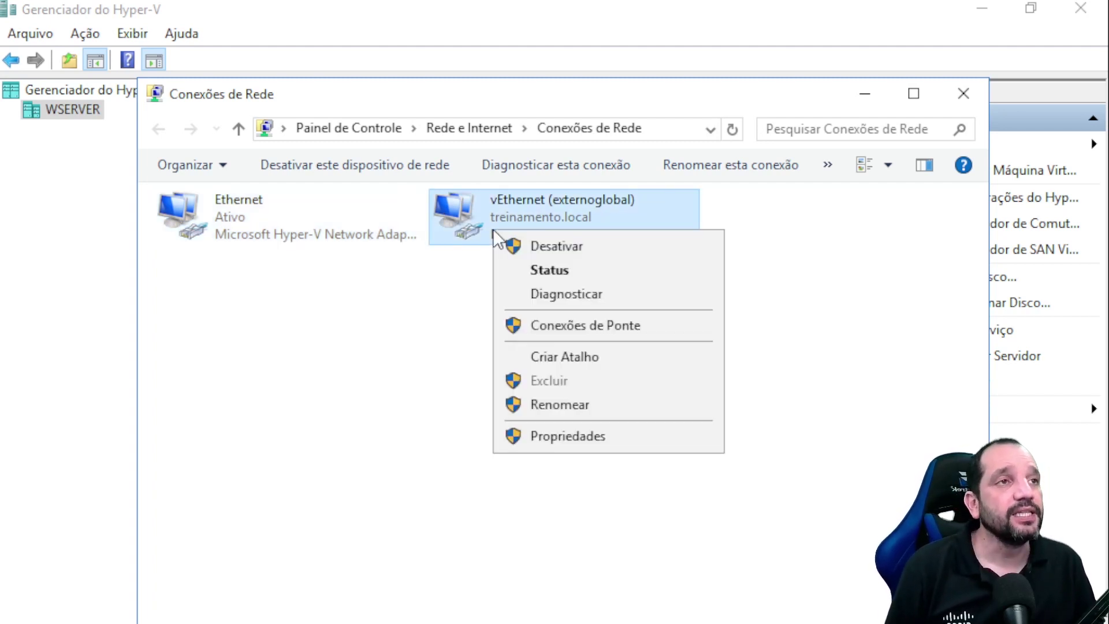
left_click(354, 357)
left_click(353, 356)
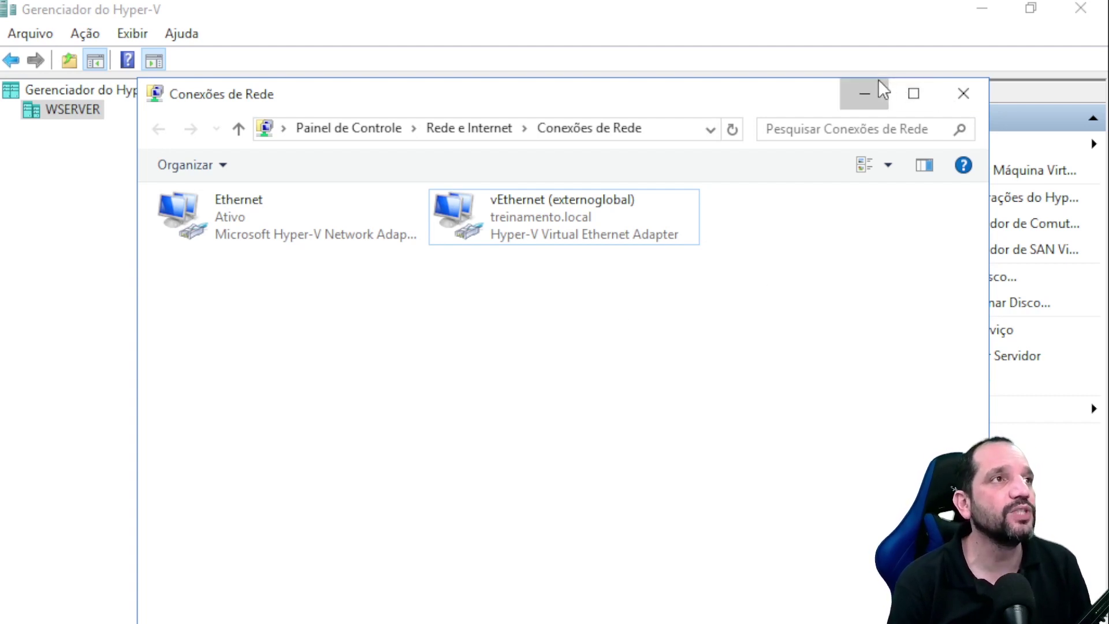
- Minimize the network connections window and create a new virtual switch of type Interno in the WSERVER virtual switch manager
left_click(864, 94)
right_click(35, 118)
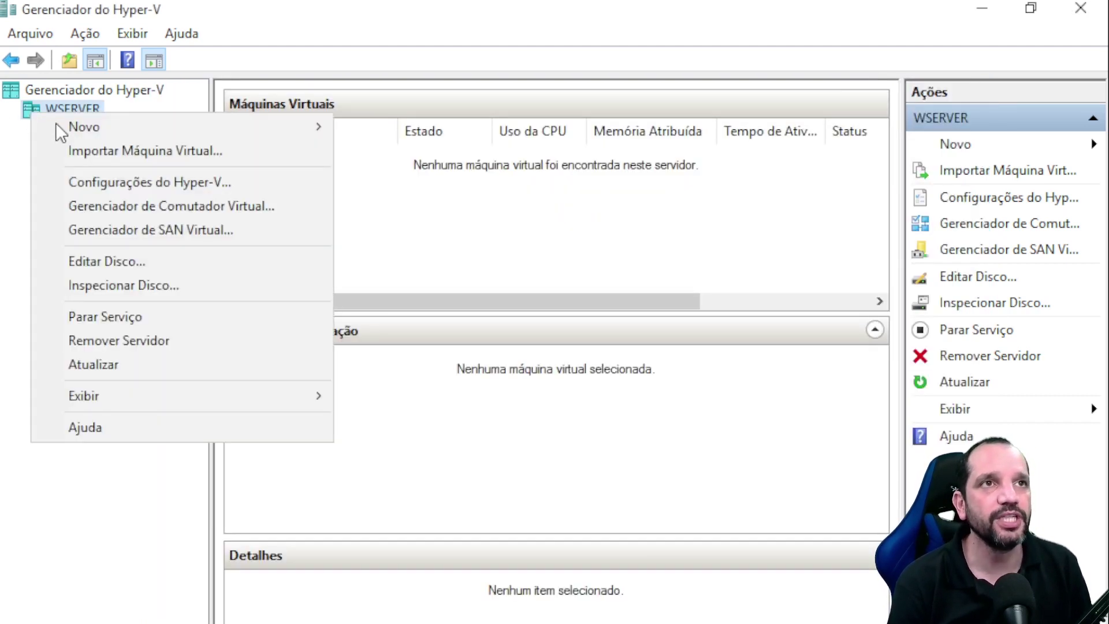
left_click(114, 205)
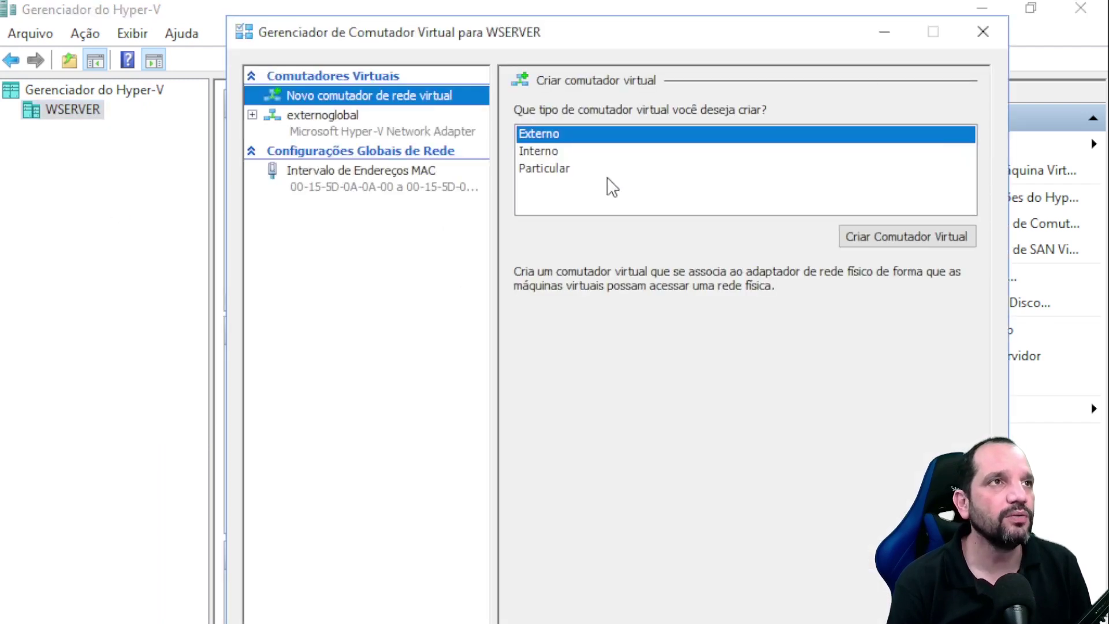
left_click(577, 155)
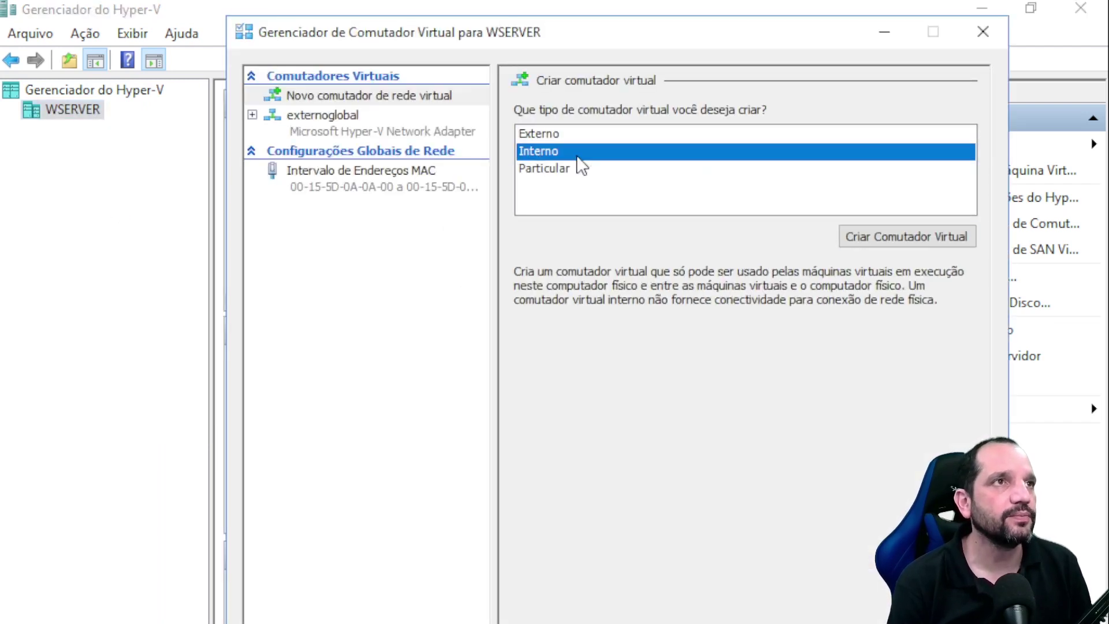
left_click(889, 238)
- Name the new internal virtual switch switchinterno and confirm its settings
key("Tab")
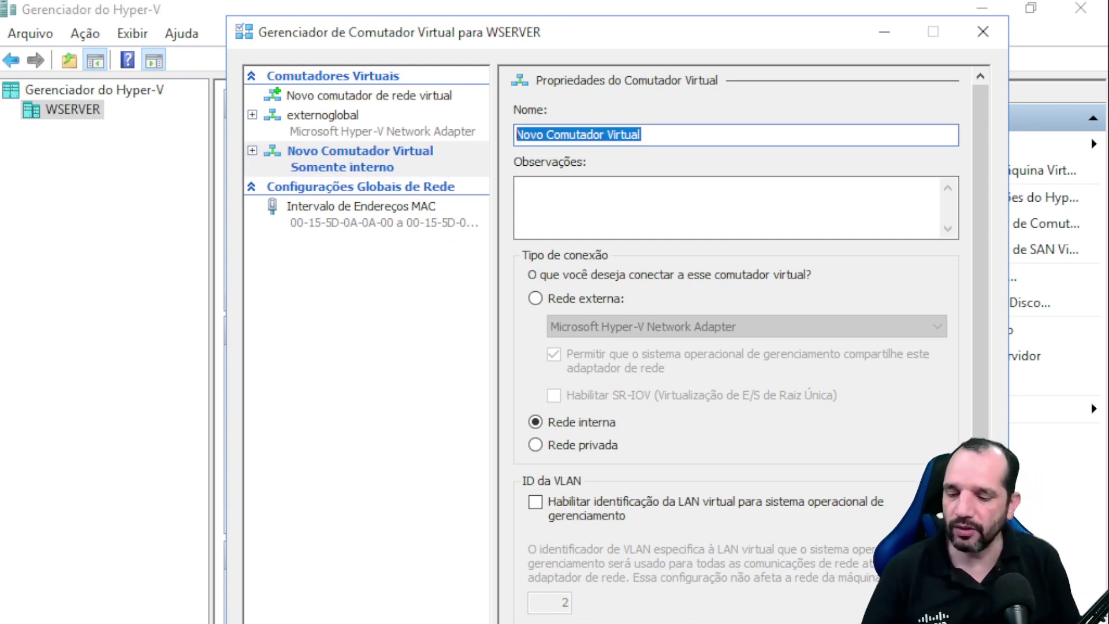
type("swit")
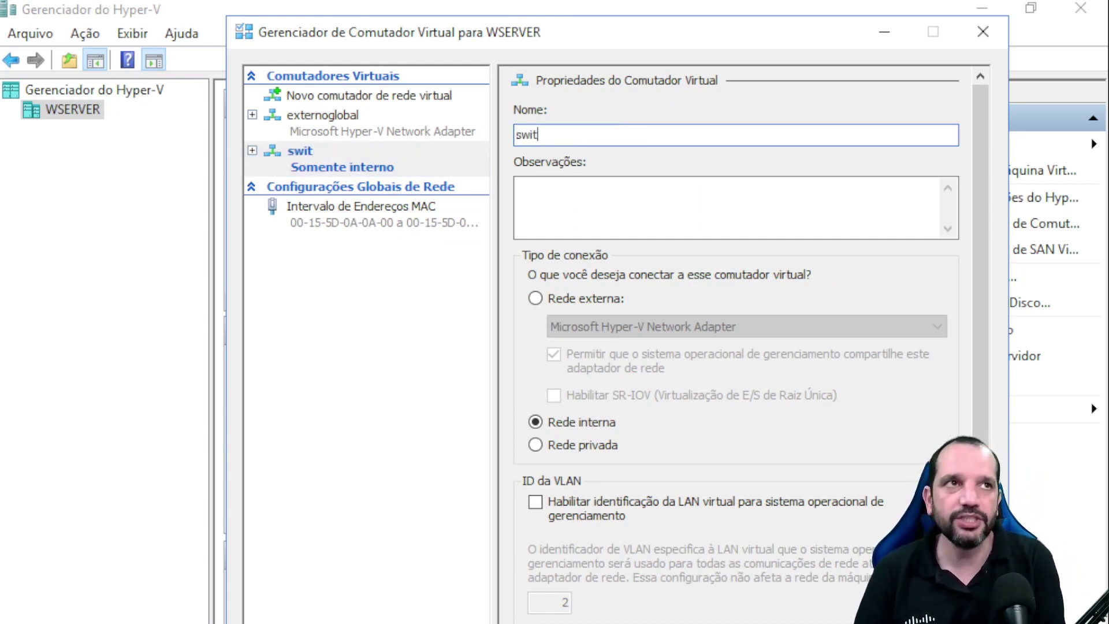
type("ch")
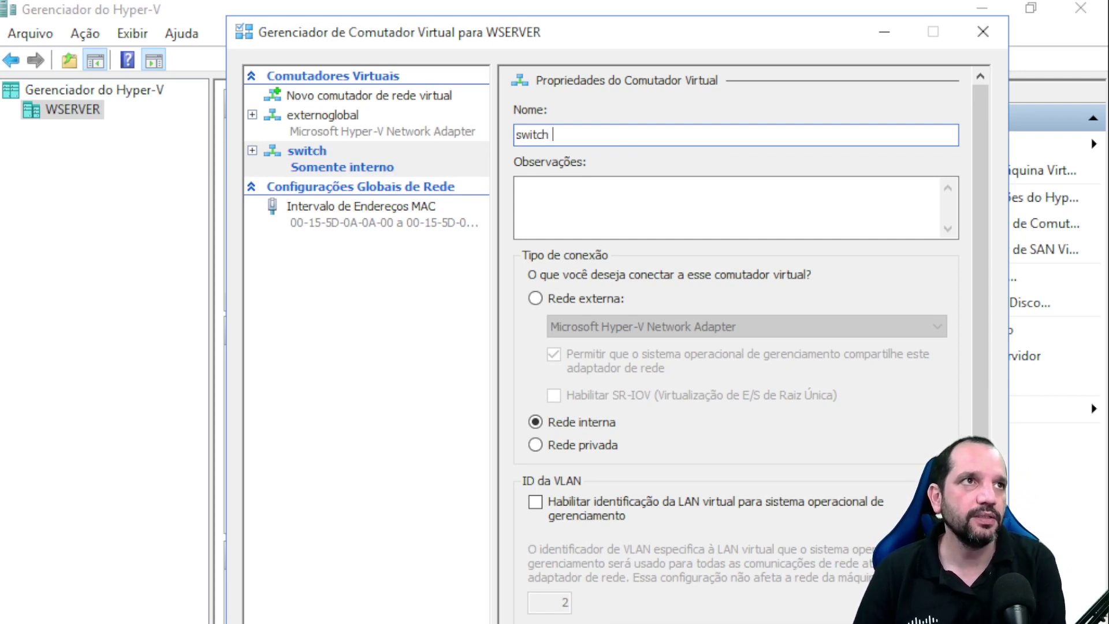
type("interno")
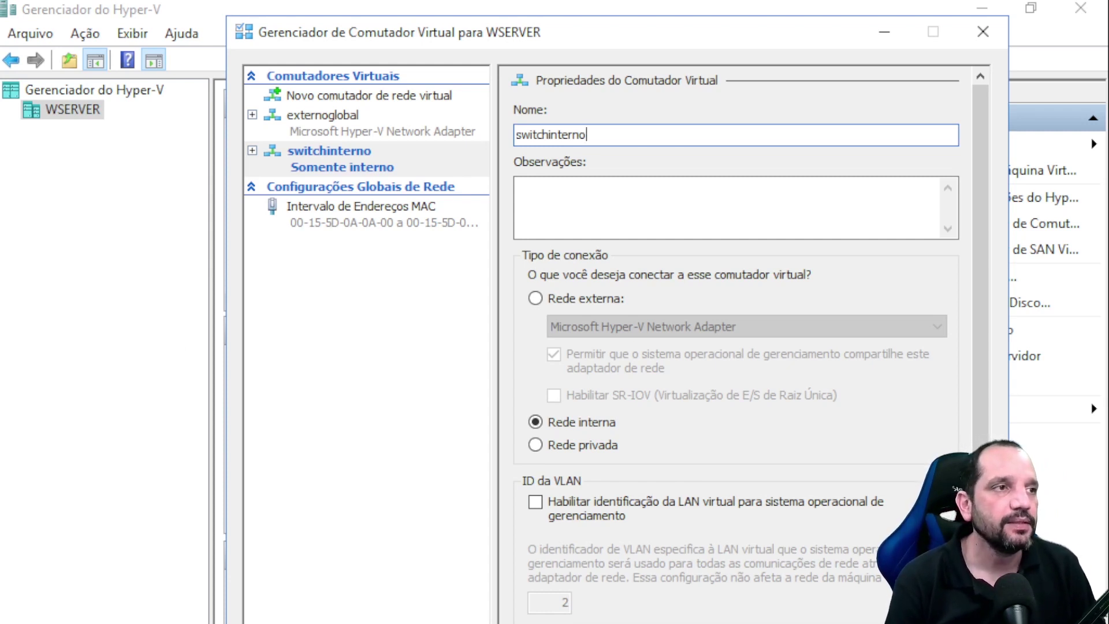
left_click(329, 151)
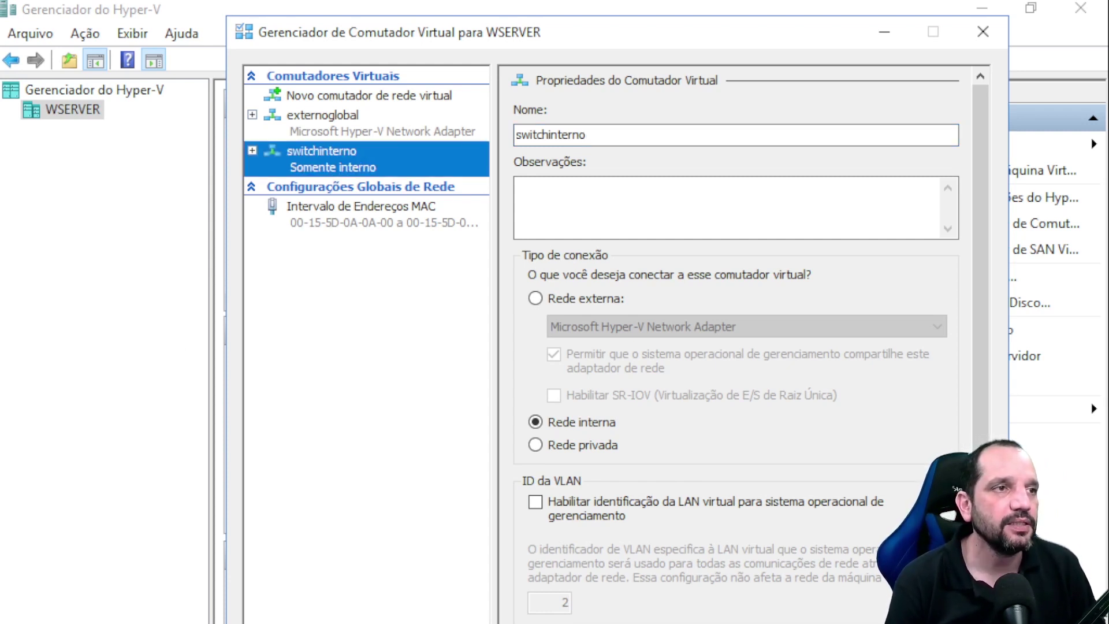
key("Return")
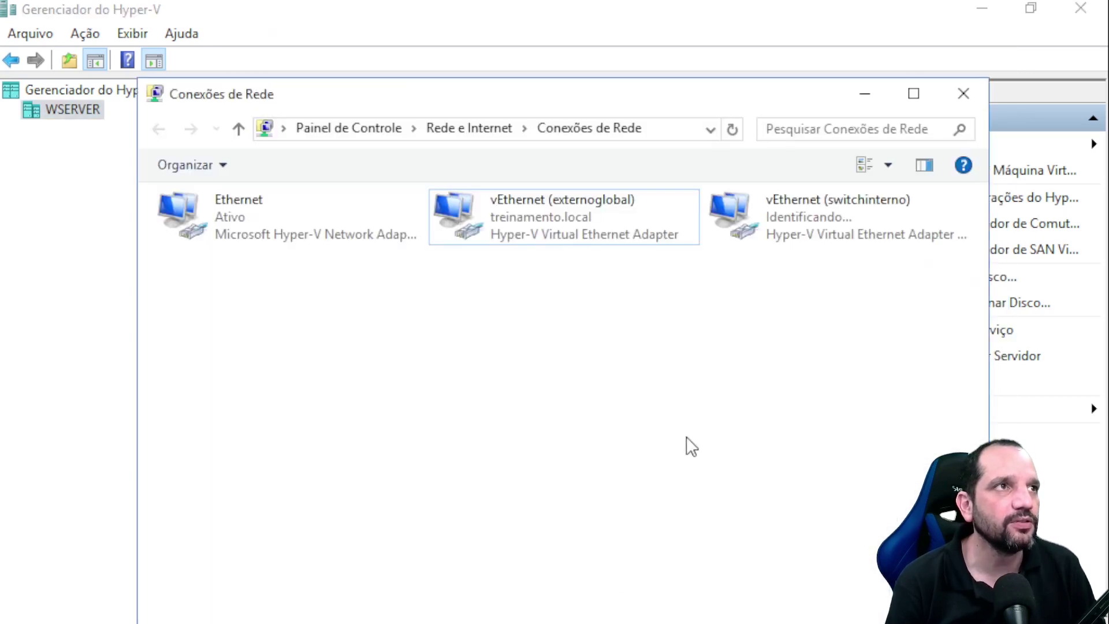
- Compare the vEthernet (switchinterno) and vEthernet (externoglobal) adapters in the network connections, then minimize that window
right_click(685, 437)
left_click(791, 225)
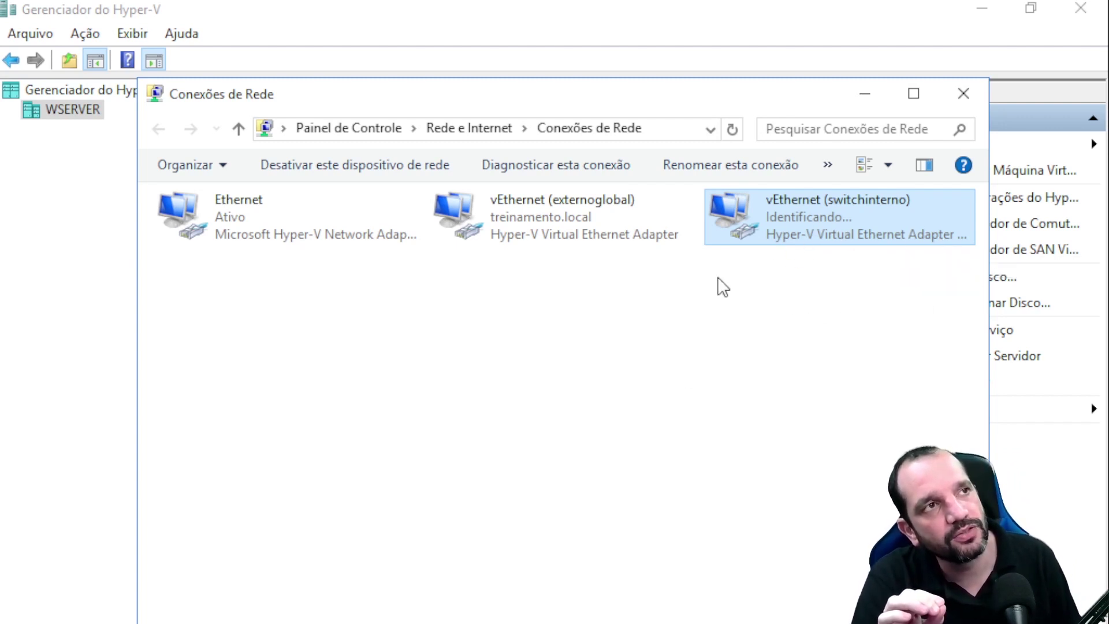
left_click(511, 238)
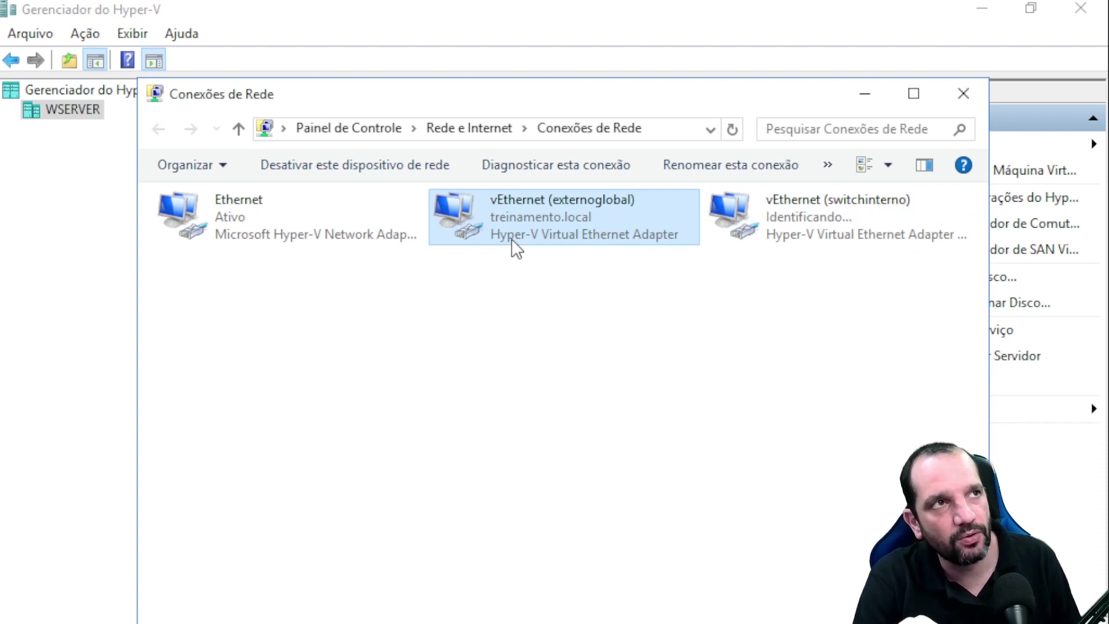
left_click(781, 233)
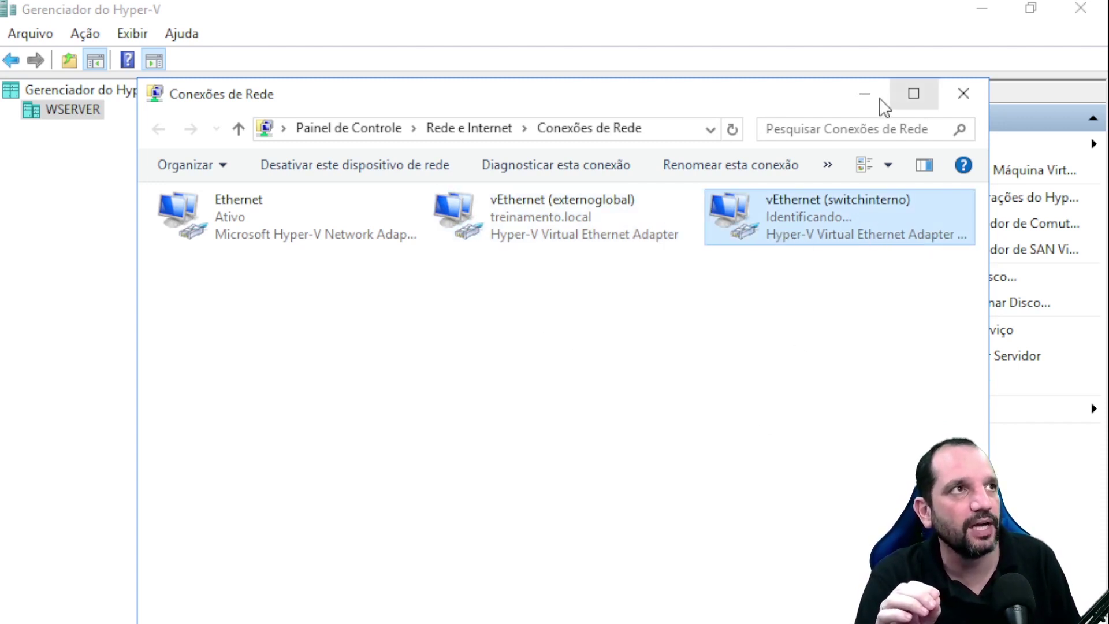
left_click(850, 96)
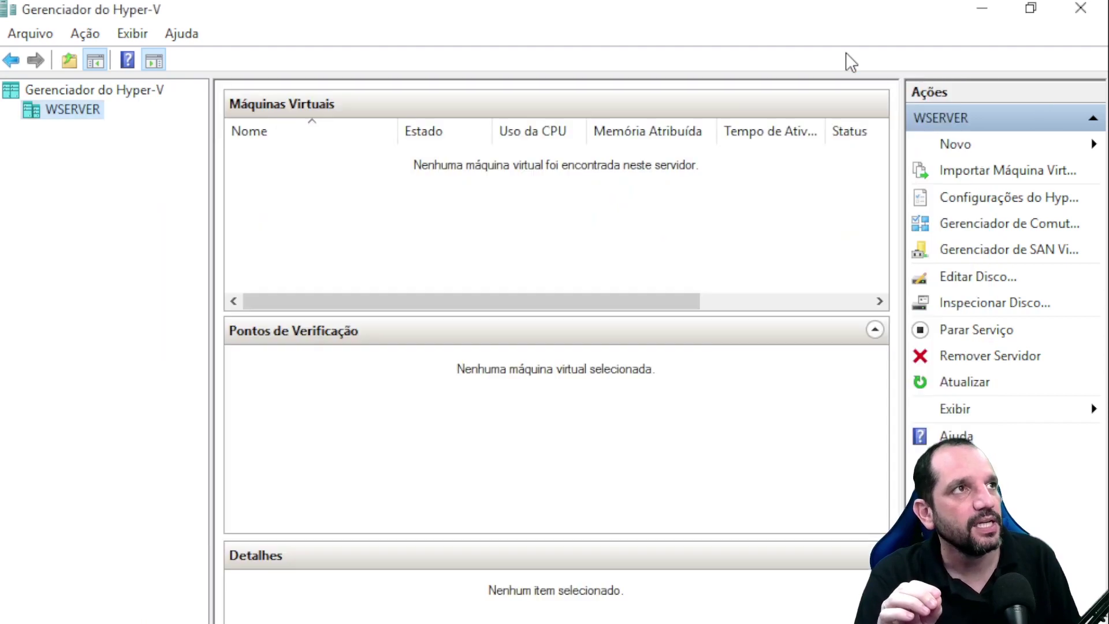
- Open the virtual switch manager for WSERVER and create a new virtual switch of type Particular
right_click(86, 114)
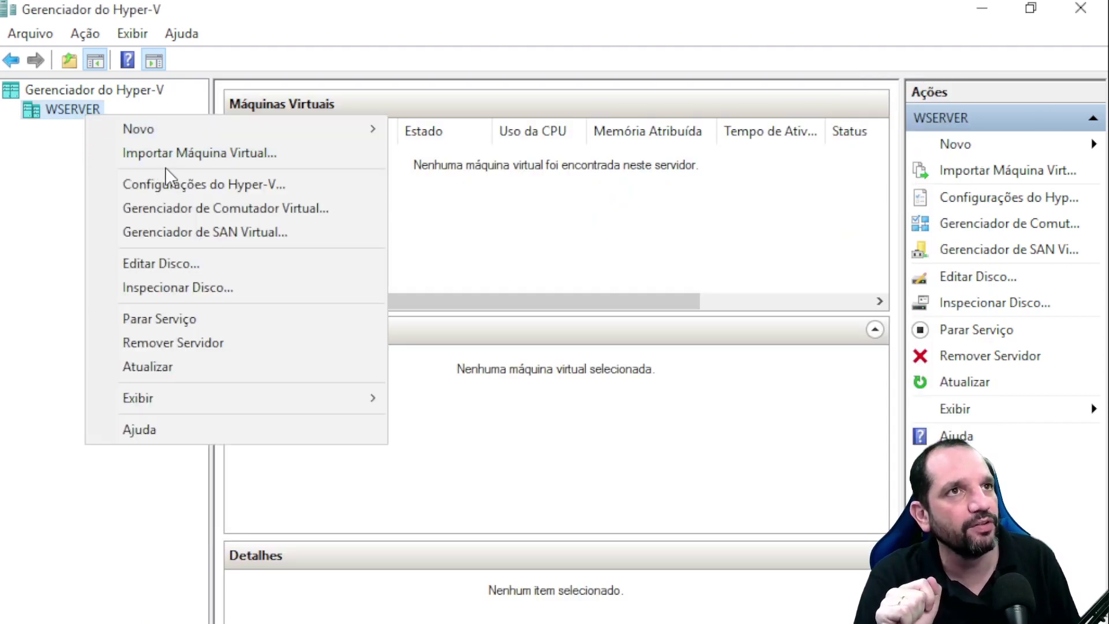
left_click(203, 212)
left_click(572, 176)
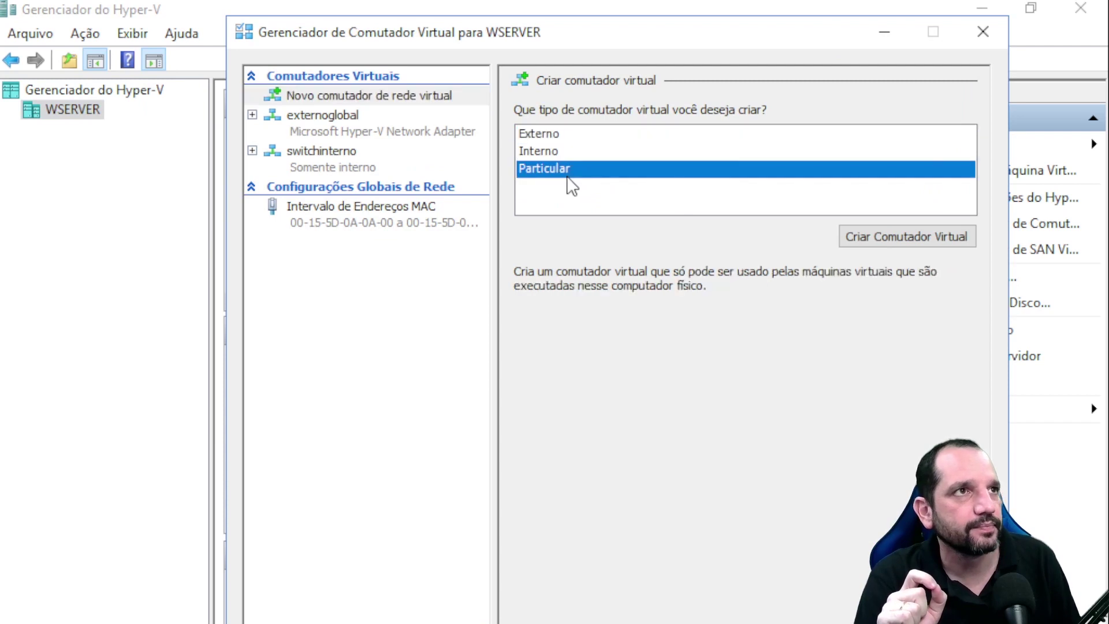
left_click(921, 241)
- Name the new private virtual switch privado and confirm its settings
left_click_drag(641, 135, 279, 166)
type("priv")
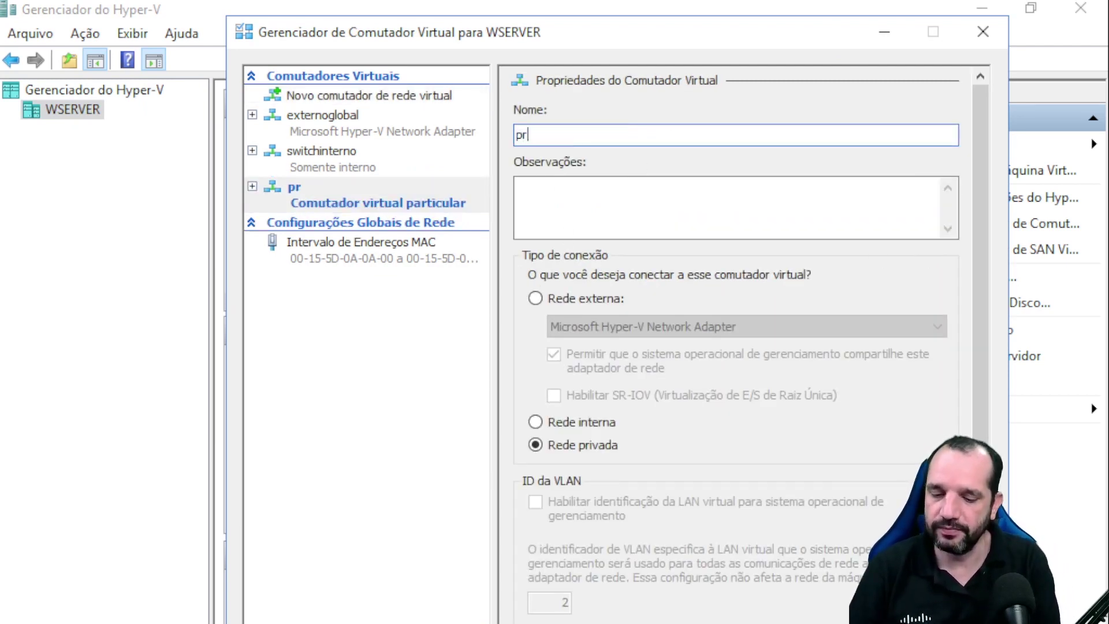
key("BackSpace")
type("vada")
key("BackSpace")
type("o")
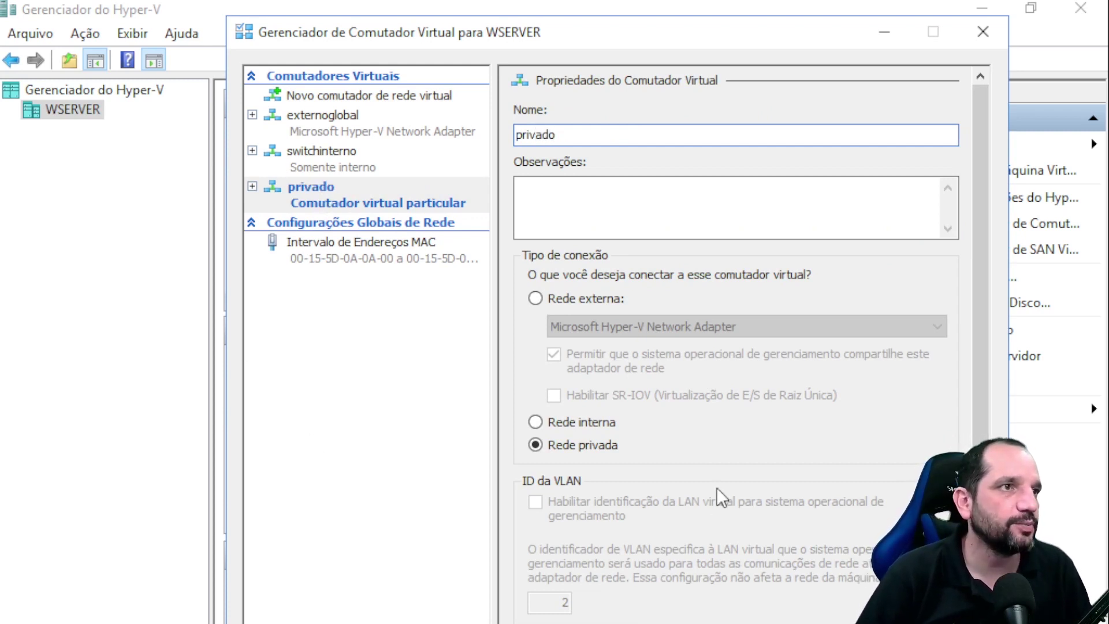
key("shift+Tab")
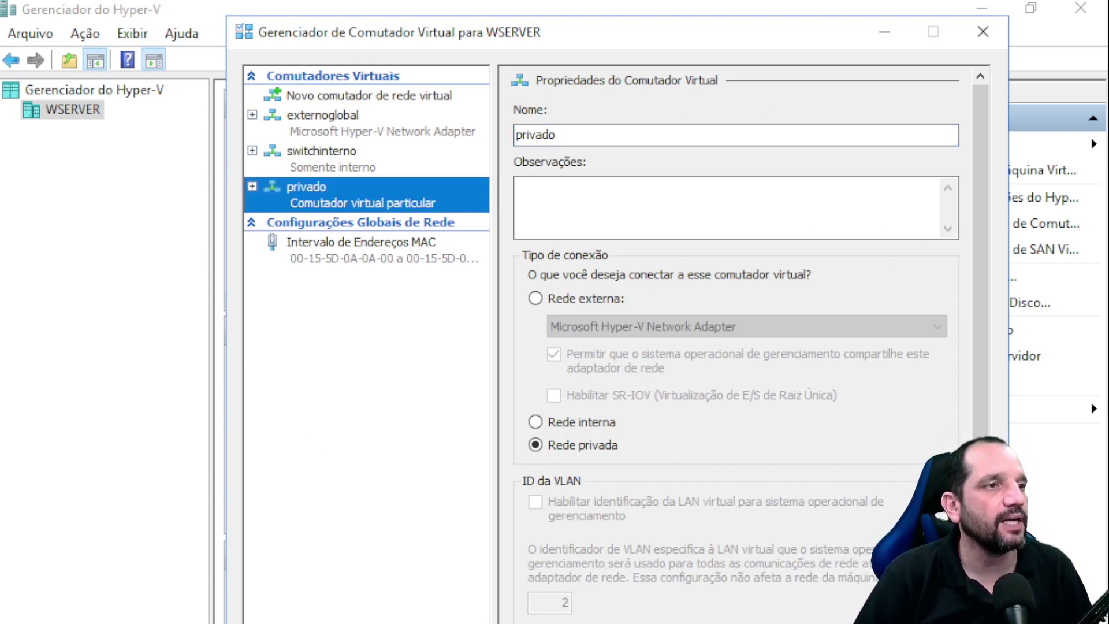
key("Return")
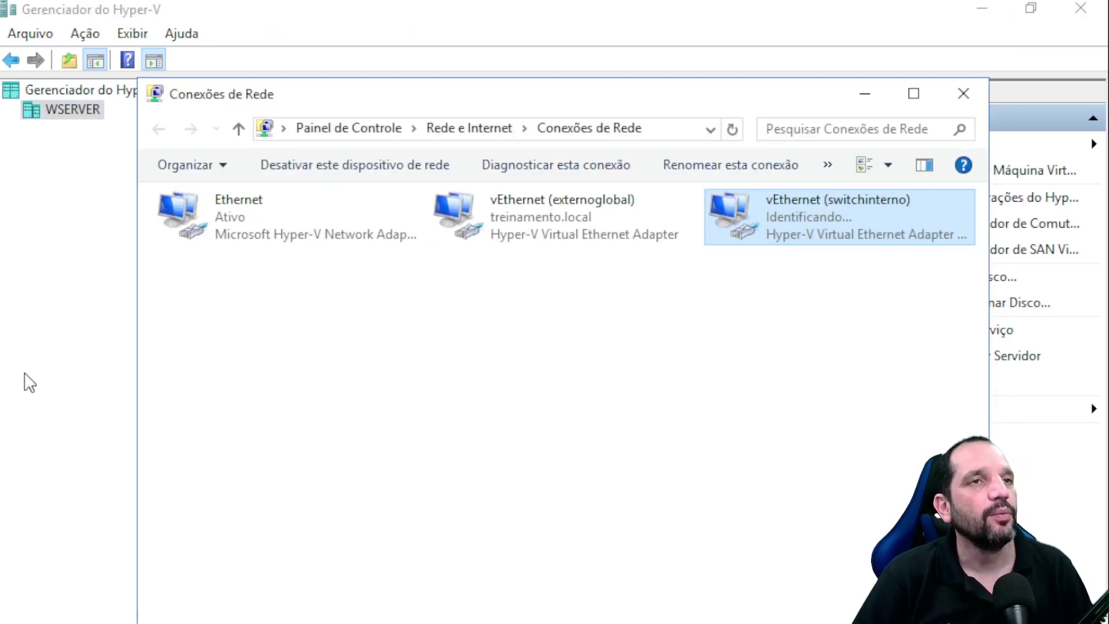
- Check the adapters in the network connections, then return to the Hyper-V Manager window
left_click(4, 378)
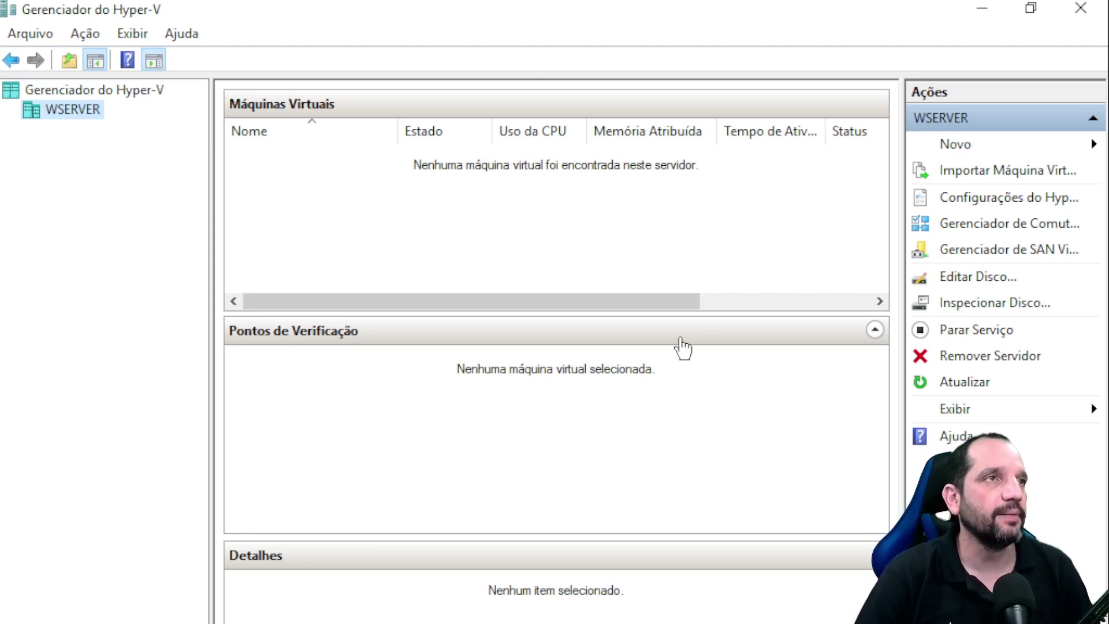
left_click_drag(210, 277, 213, 277)
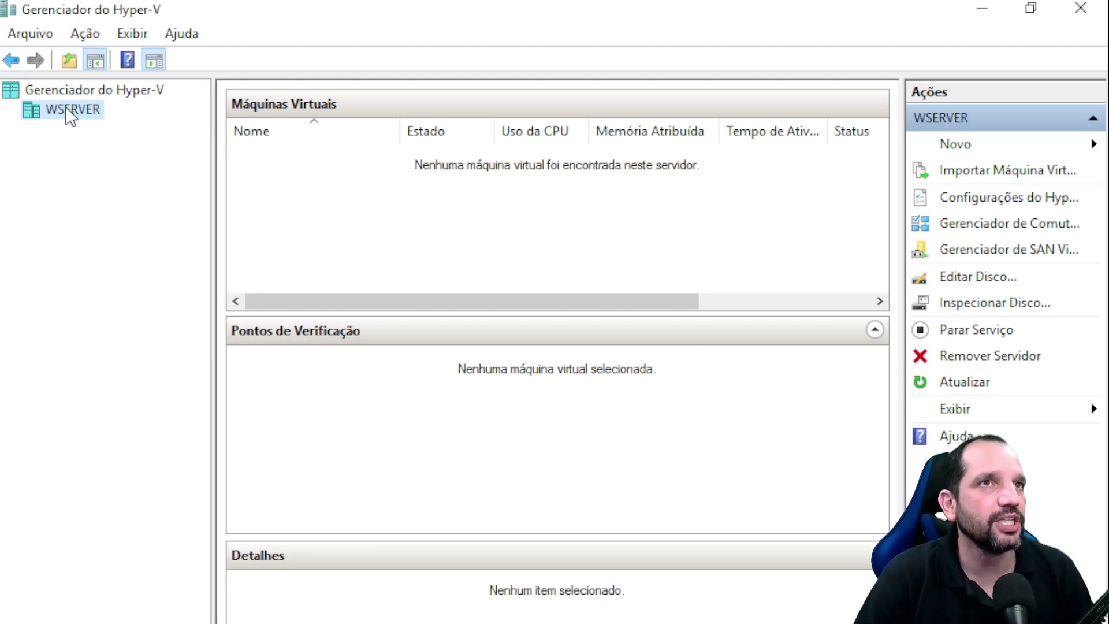